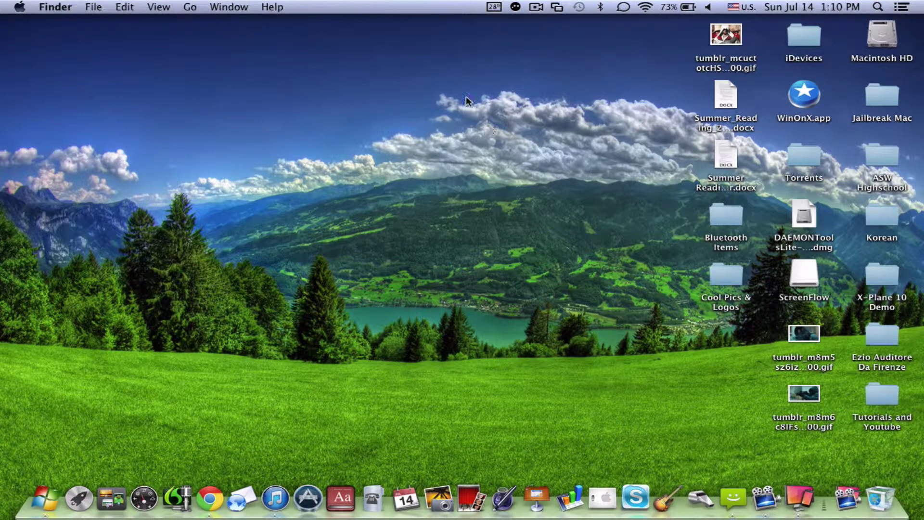
Step: Temporarily stop Disk Drill's S.M.A.R.T. monitoring and decline the MenuTab Pro rating prompt
left_click(494, 7)
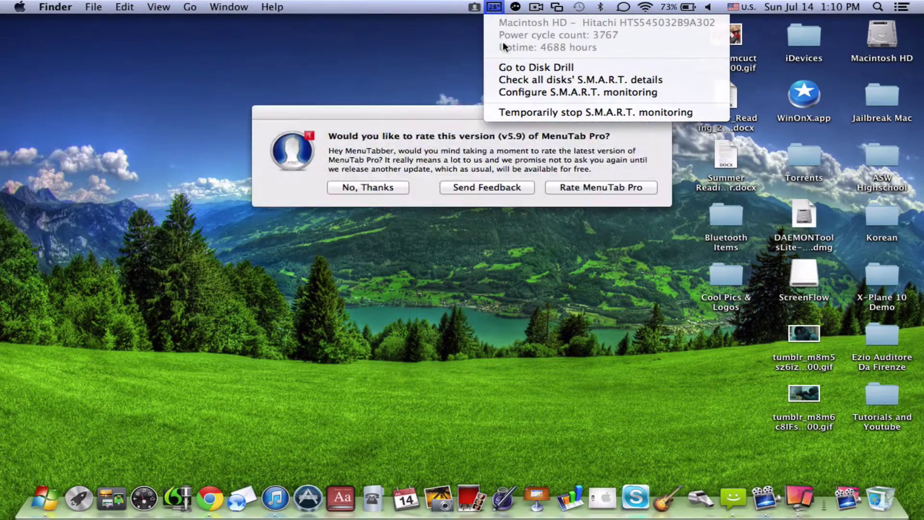
left_click(527, 111)
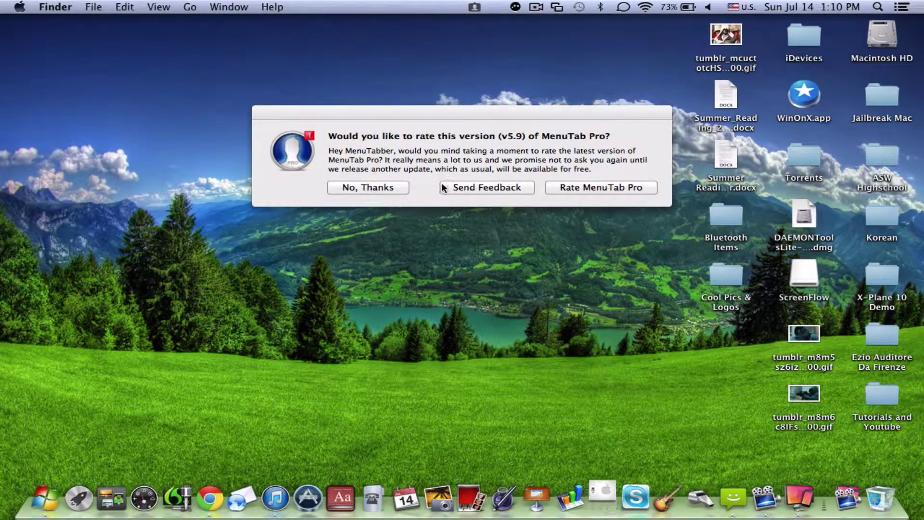
left_click(353, 188)
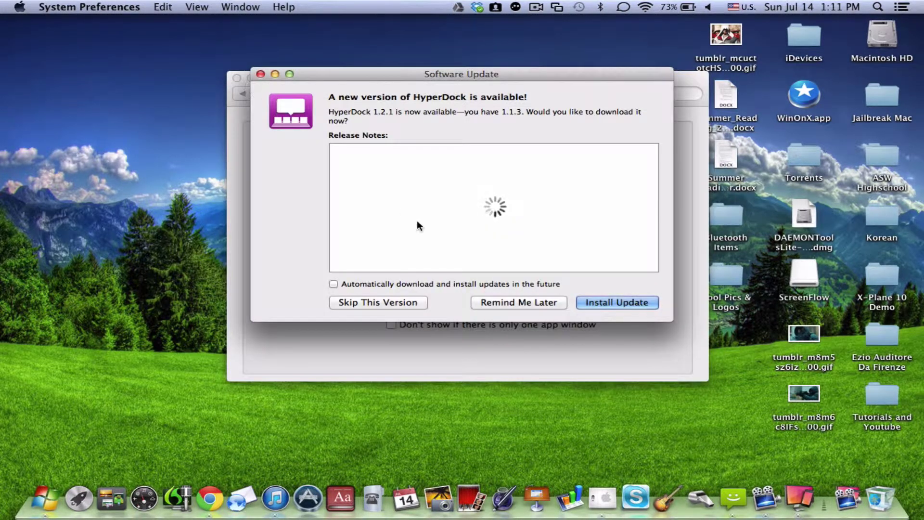
Step: Skip the new HyperDock version, close its preferences, and quit Google Drive
left_click(384, 299)
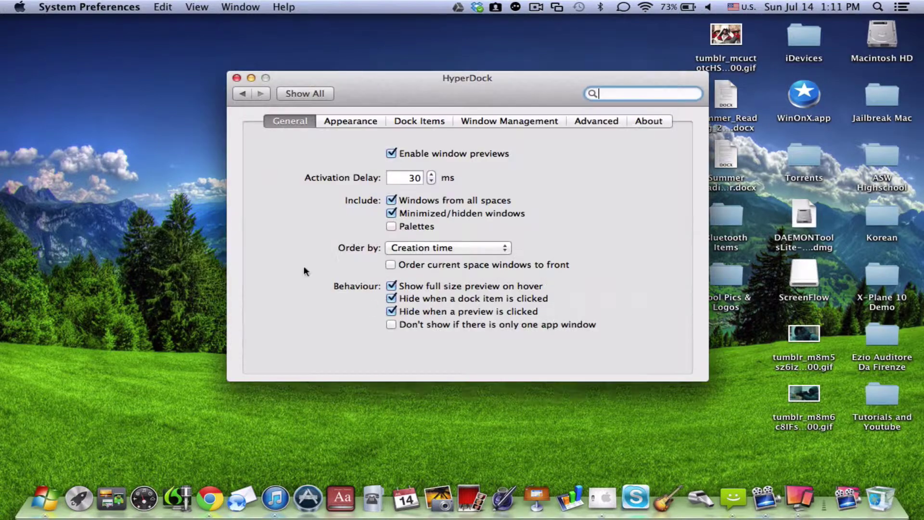
left_click(236, 78)
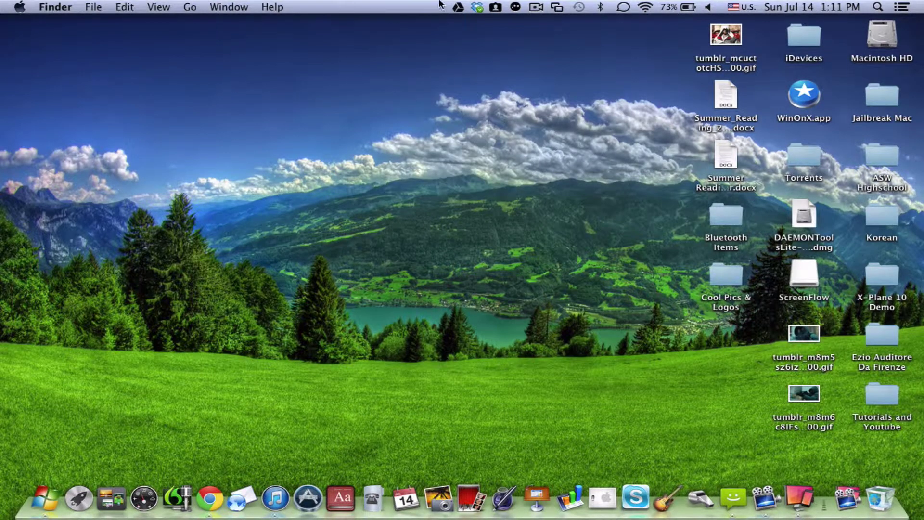
left_click(458, 7)
left_click(513, 189)
Step: Search Google Images in Chrome for 'default logout screen on mac'
left_click(209, 498)
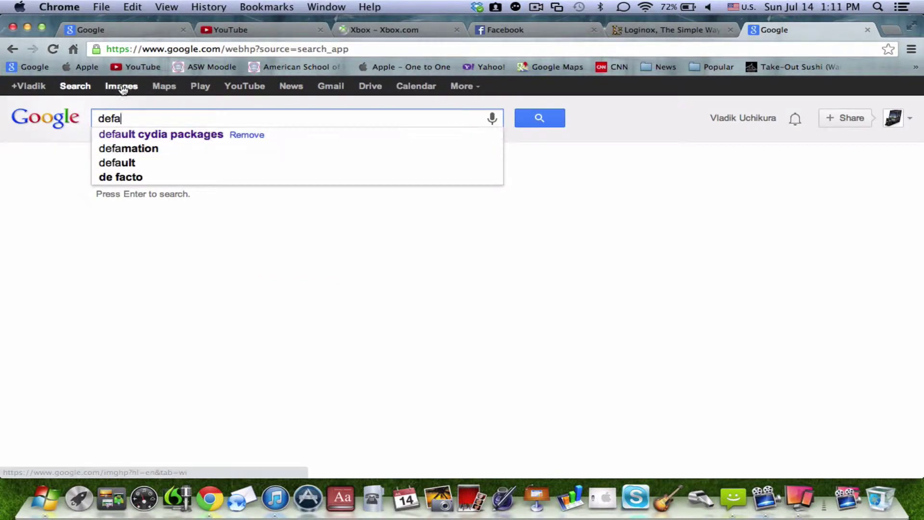
left_click(121, 86)
type("de")
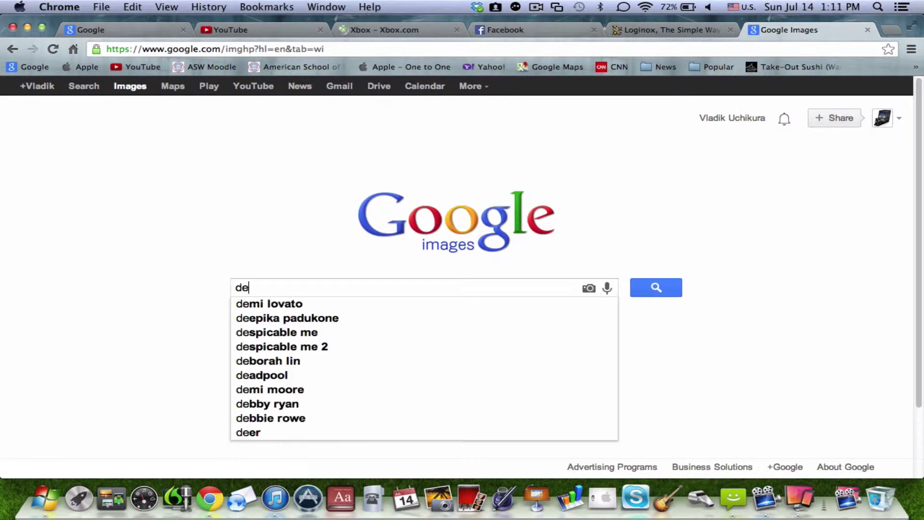
type("fault ")
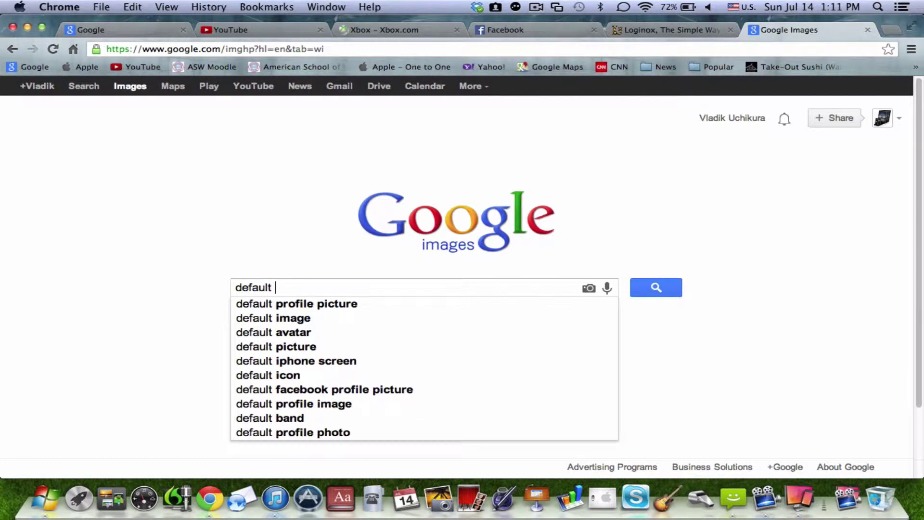
type("logou")
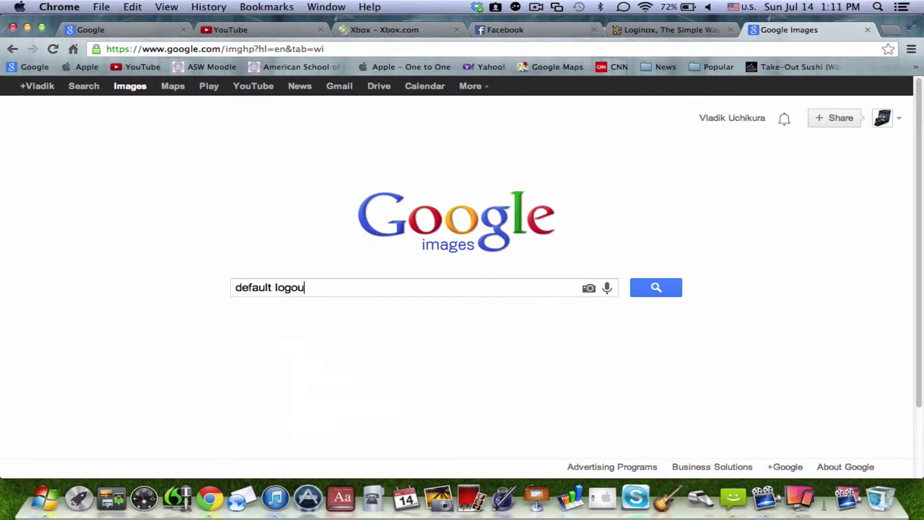
type("t screen on mac")
key("Return")
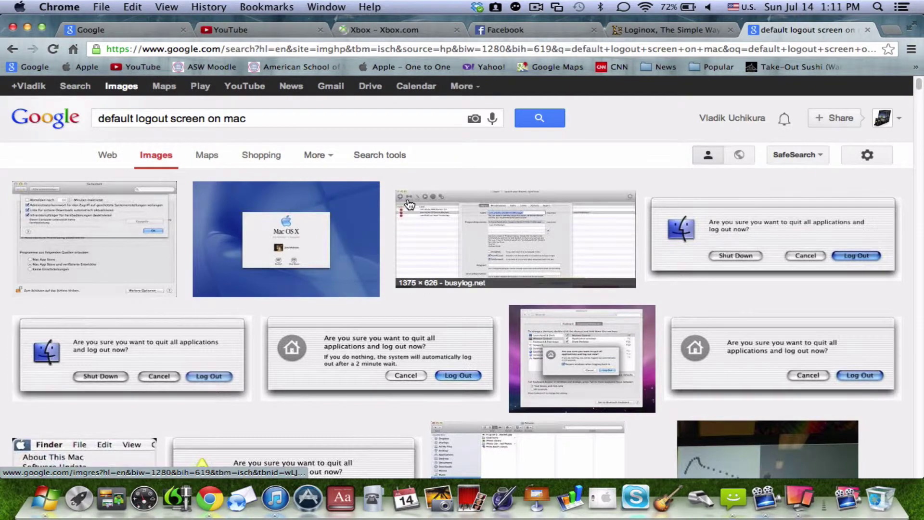
Step: Preview the grey and purple Mac OS X login-screen images, then return to the results grid
scroll(409, 204, "down", 6)
scroll(396, 286, "down", 2)
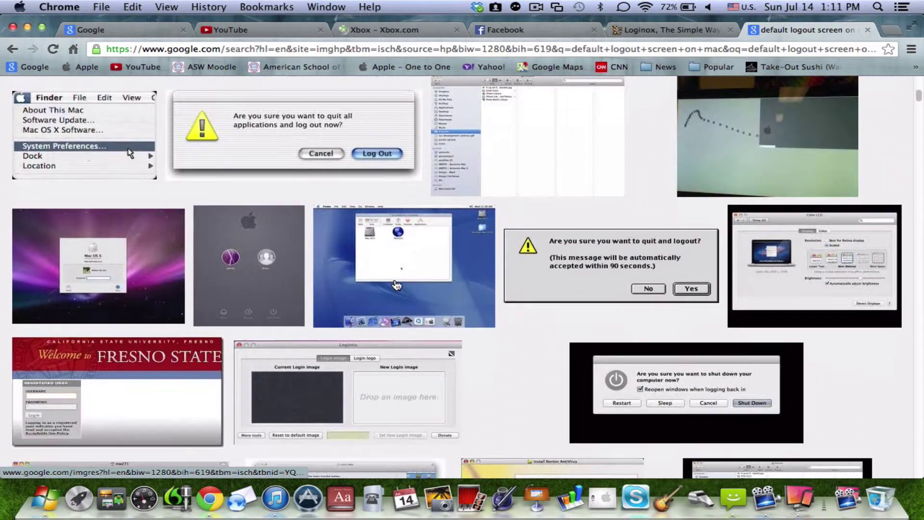
left_click(241, 280)
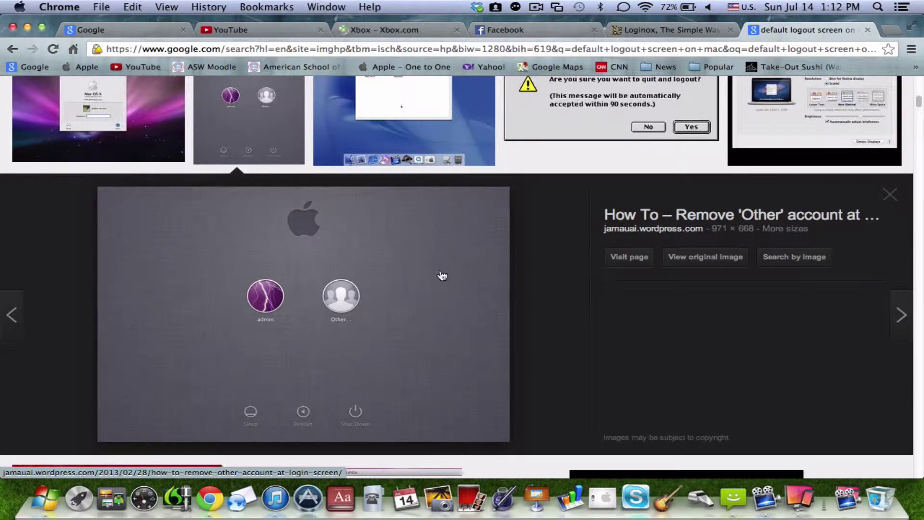
left_click(130, 128)
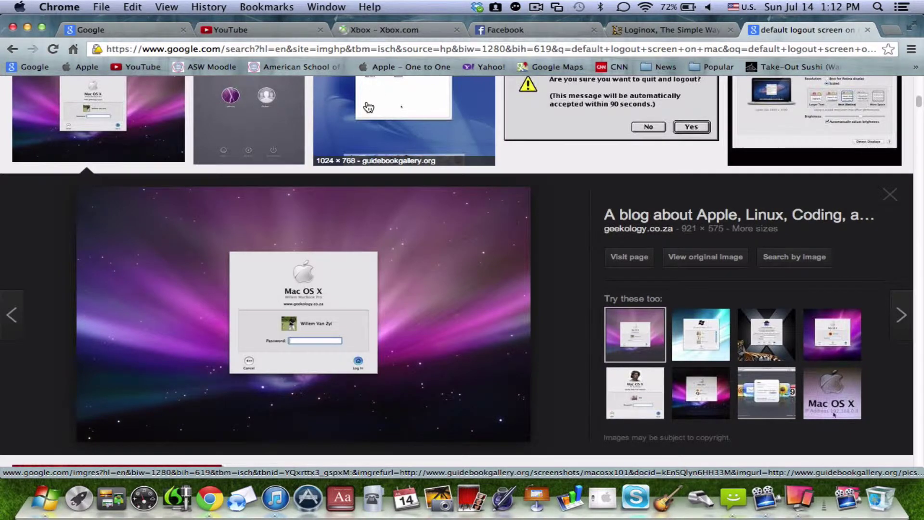
scroll(368, 108, "up", 3)
left_click(264, 189)
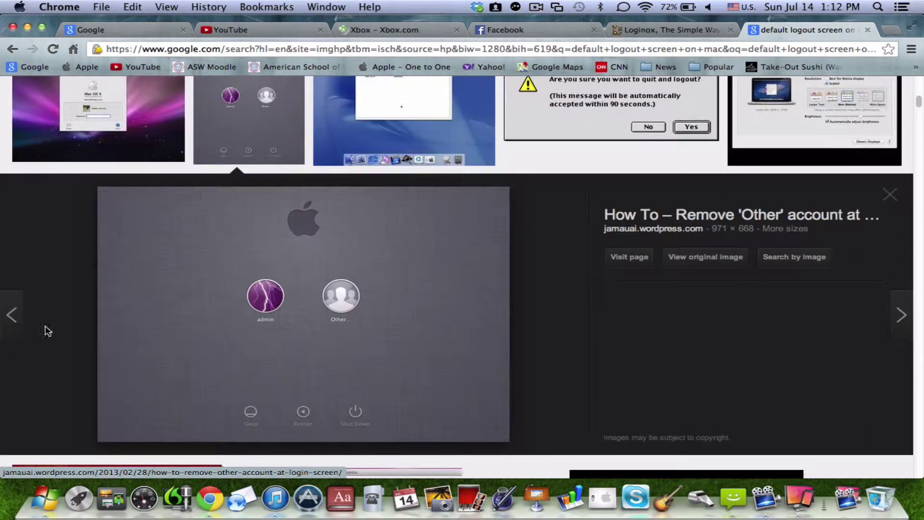
scroll(375, 262, "up", 10)
scroll(375, 261, "up", 2)
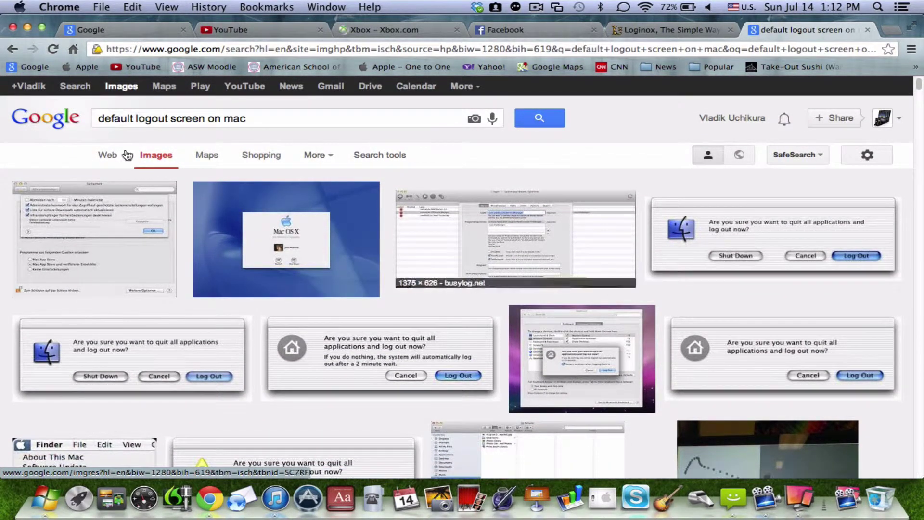
key("super+h")
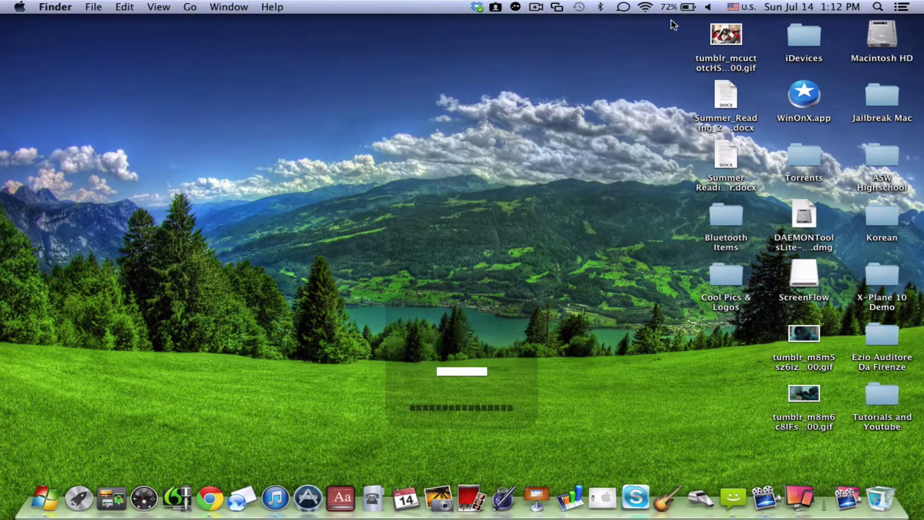
left_click(880, 30)
double_click(881, 30)
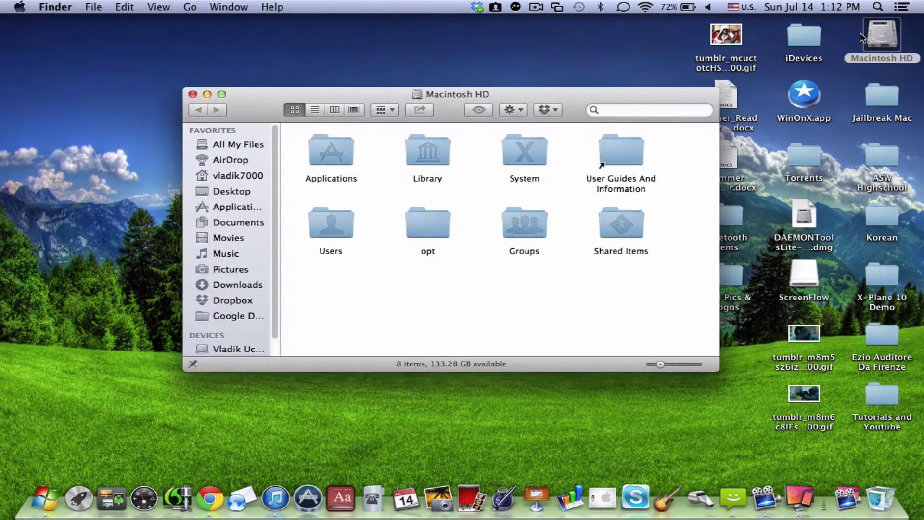
double_click(524, 152)
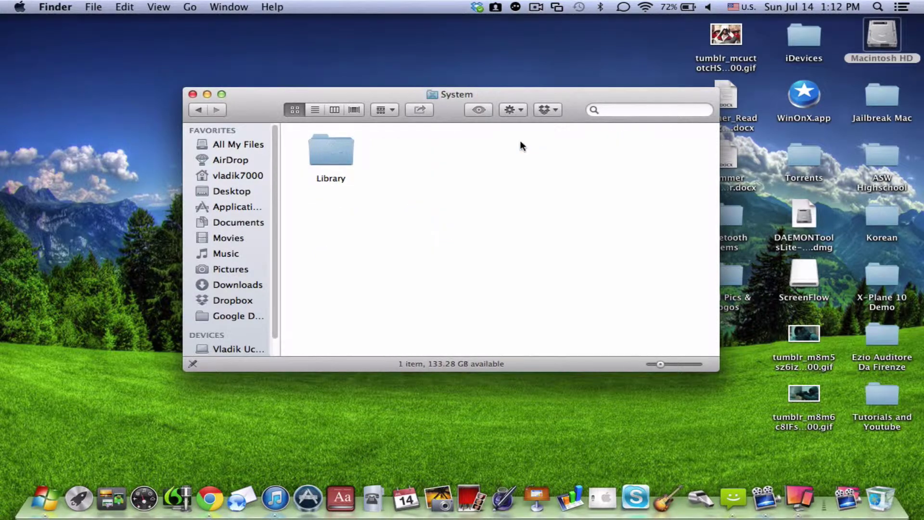
double_click(337, 150)
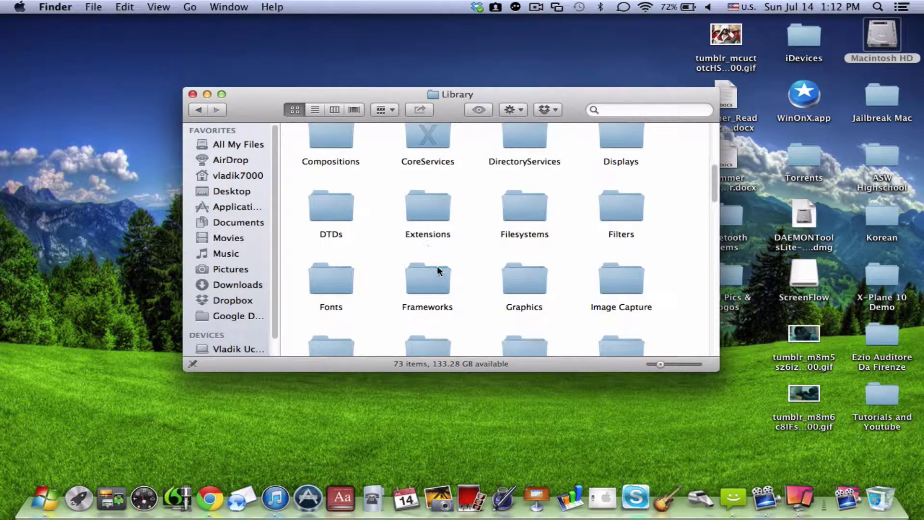
double_click(422, 279)
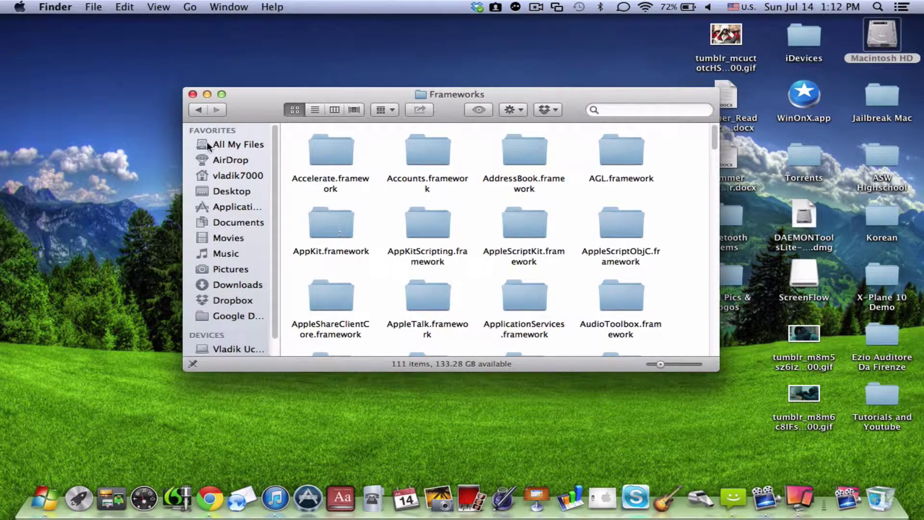
left_click(195, 111)
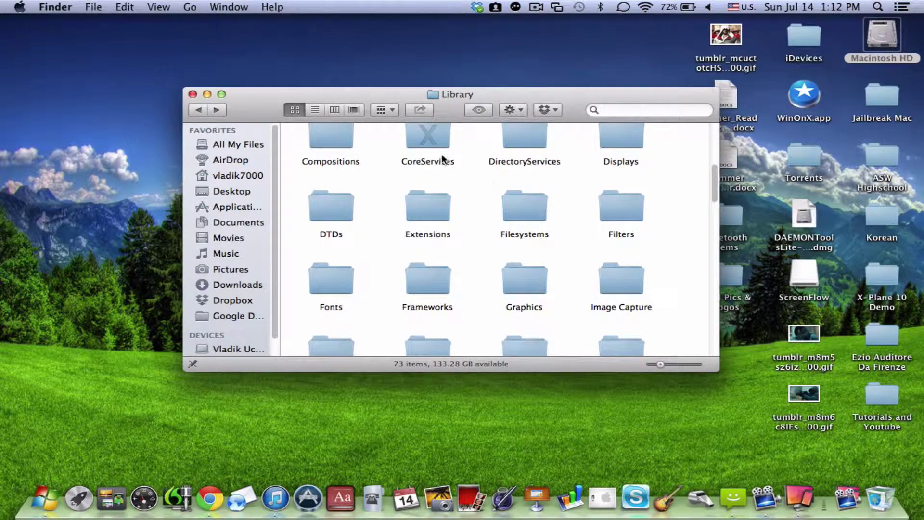
left_click(193, 94)
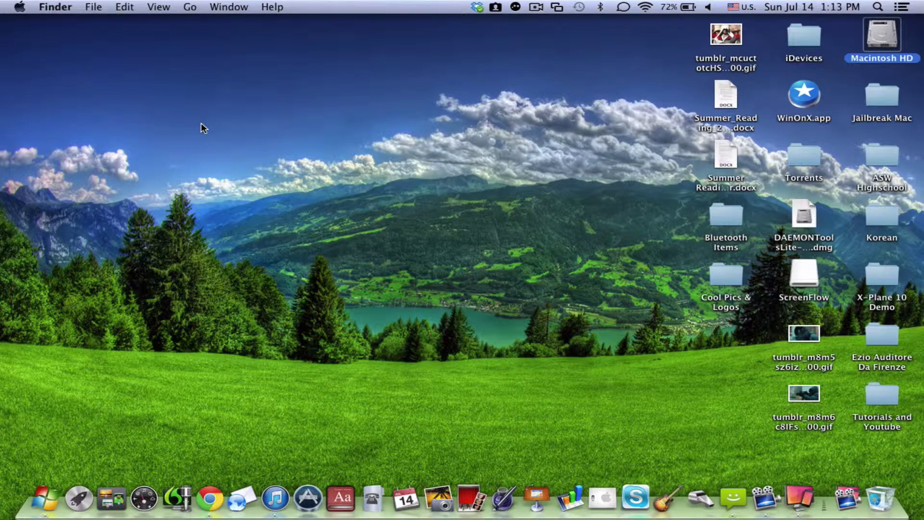
Step: Look over the Loginox download page, then open Google in a new browser tab
left_click(296, 248)
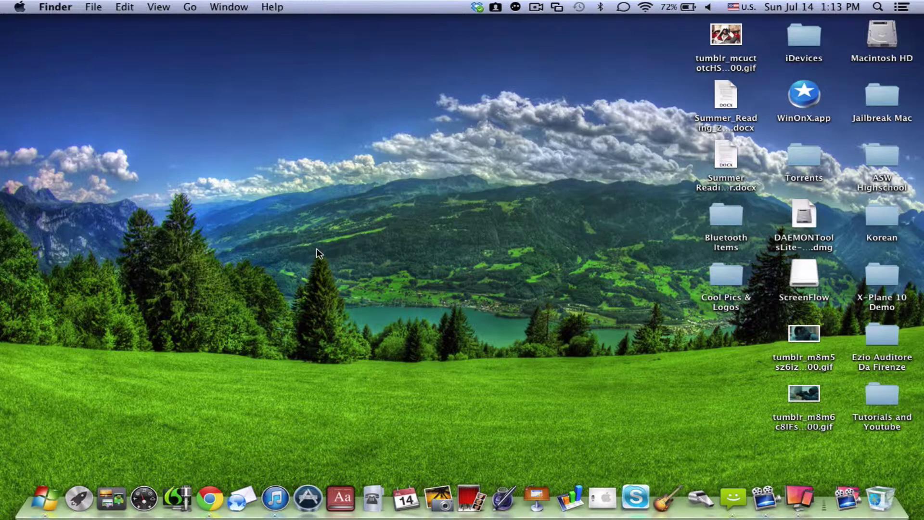
mouse_move(209, 497)
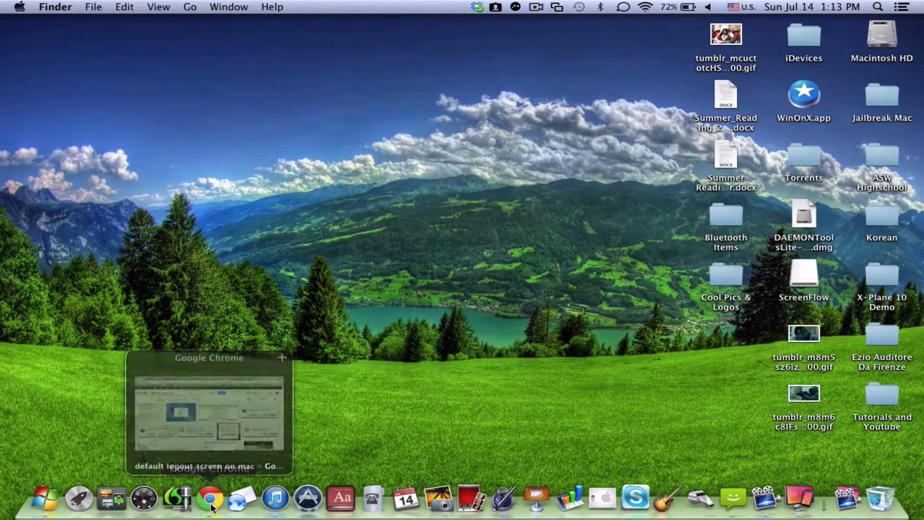
left_click(198, 422)
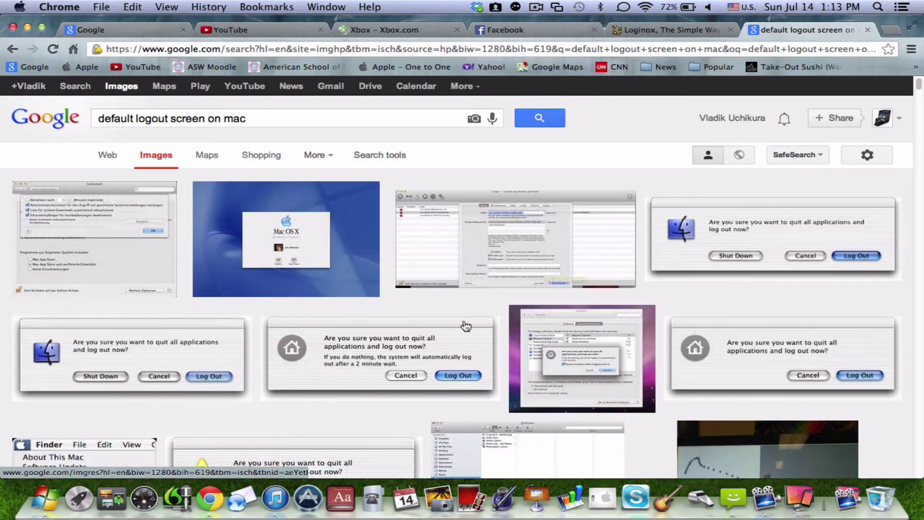
left_click(667, 29)
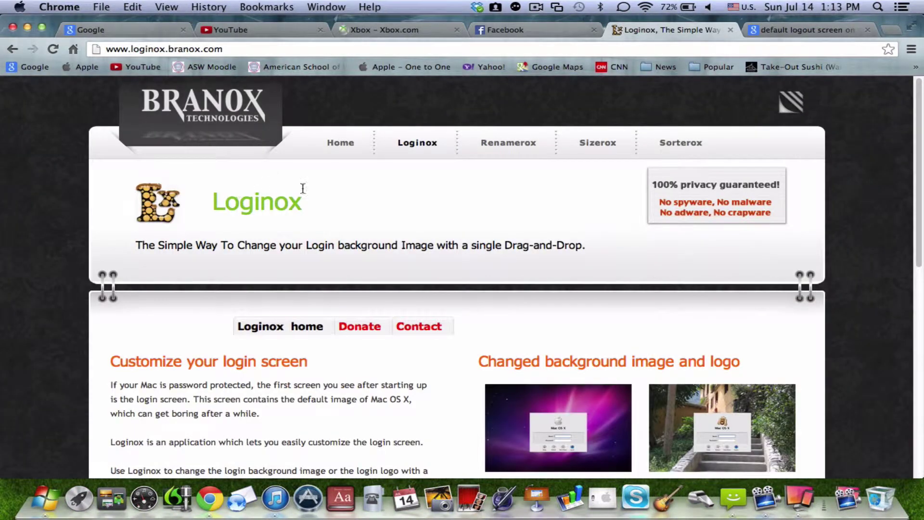
scroll(356, 191, "down", 5)
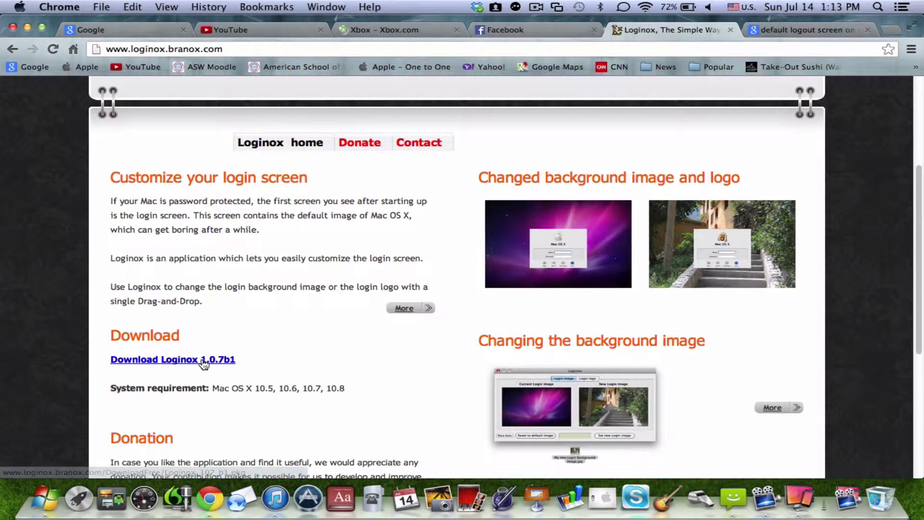
left_click(891, 29)
left_click(120, 166)
Step: Search Google Images for 'abstract backgrounds' using the autocomplete suggestion
left_click(130, 86)
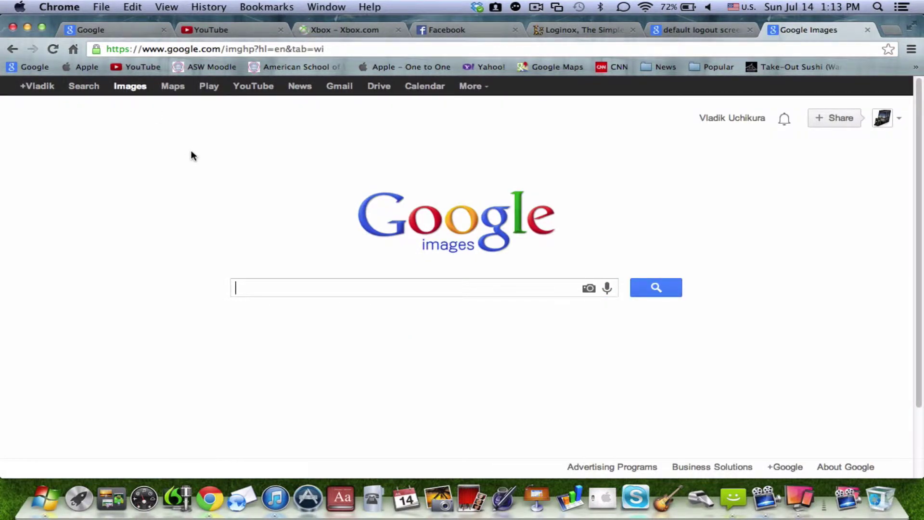
type("s")
key("BackSpace")
type("abstr")
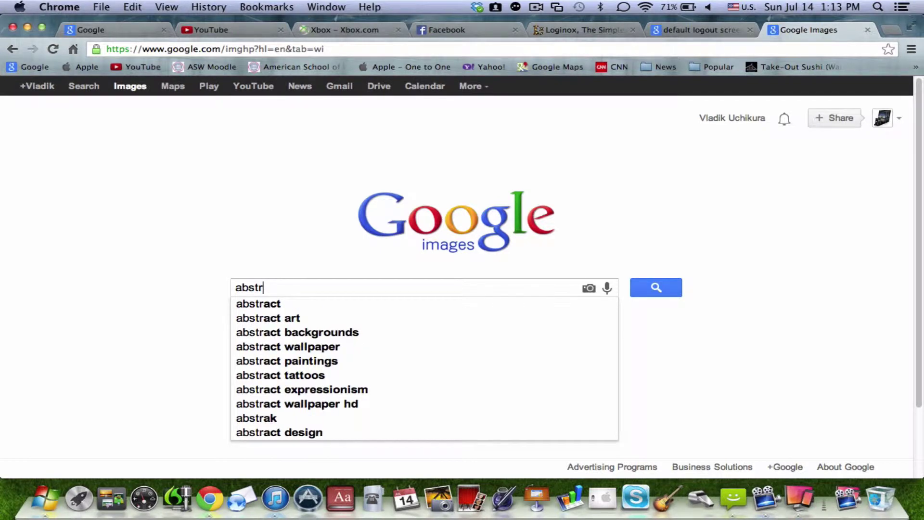
left_click(318, 331)
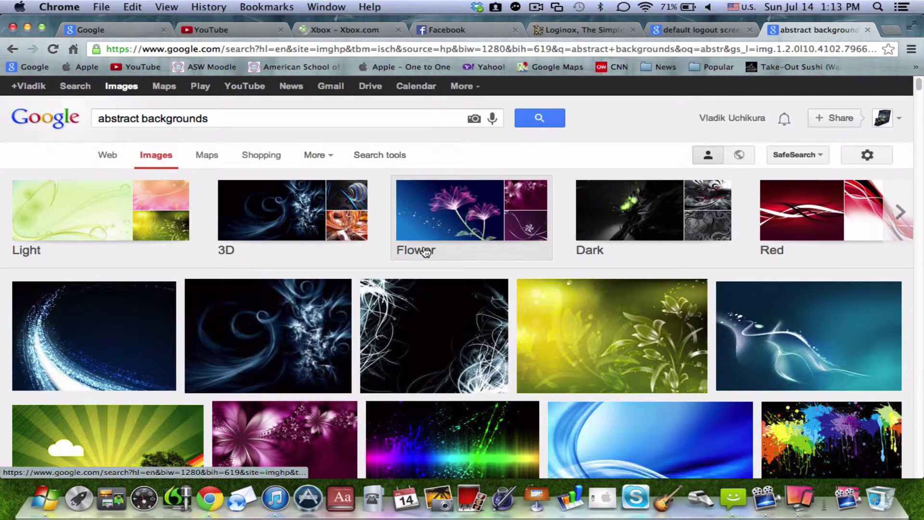
Step: Filter the image results to an exact size of 1280 × 800
left_click(379, 153)
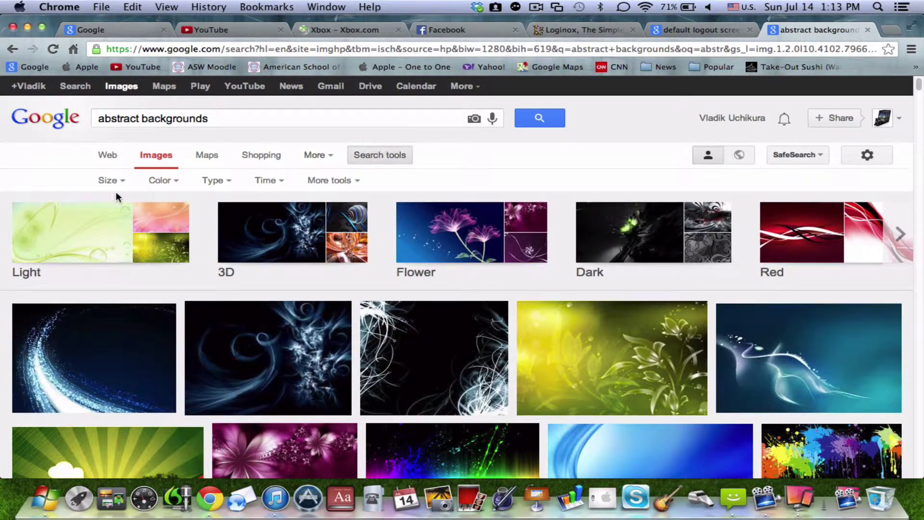
left_click(111, 180)
left_click(111, 294)
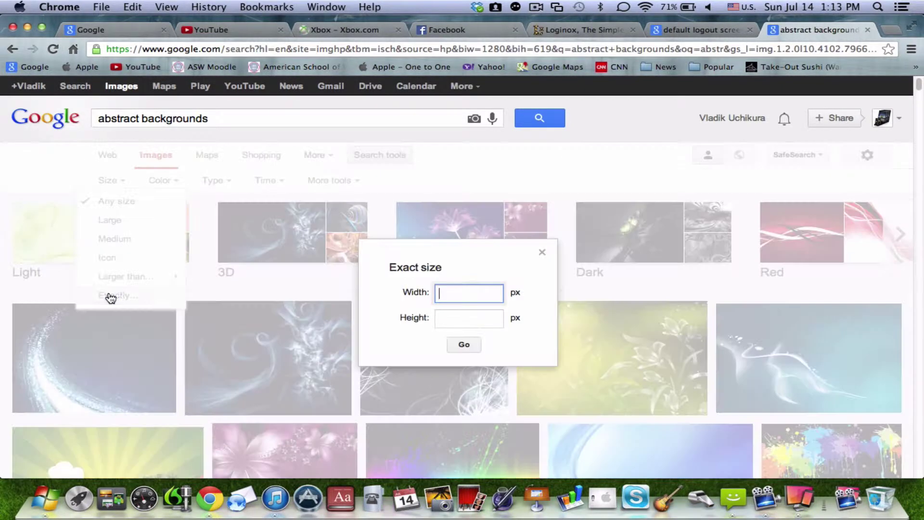
type("1280")
key("Tab")
type("800")
key("Return")
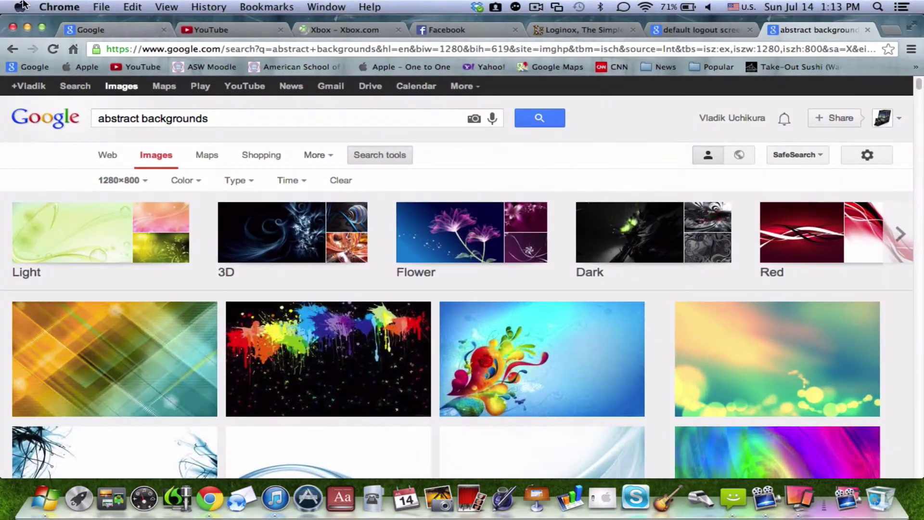
left_click(20, 7)
left_click(29, 22)
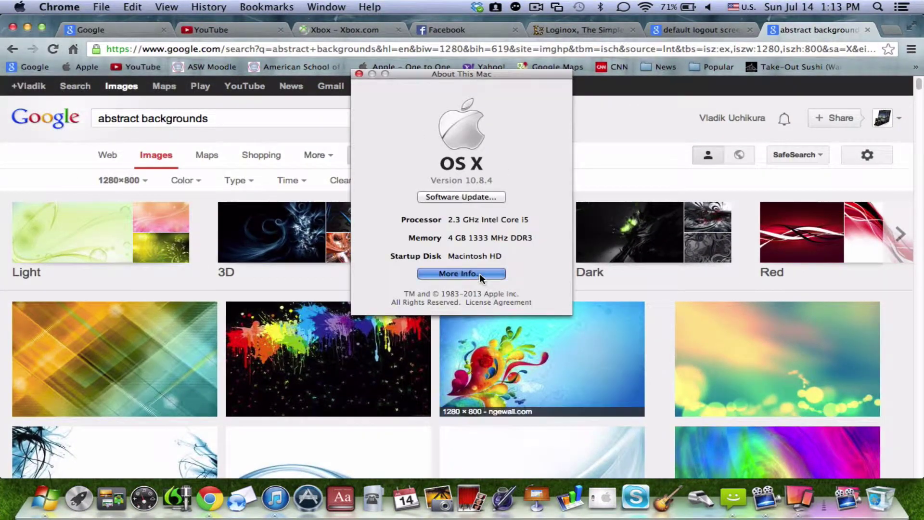
left_click(480, 274)
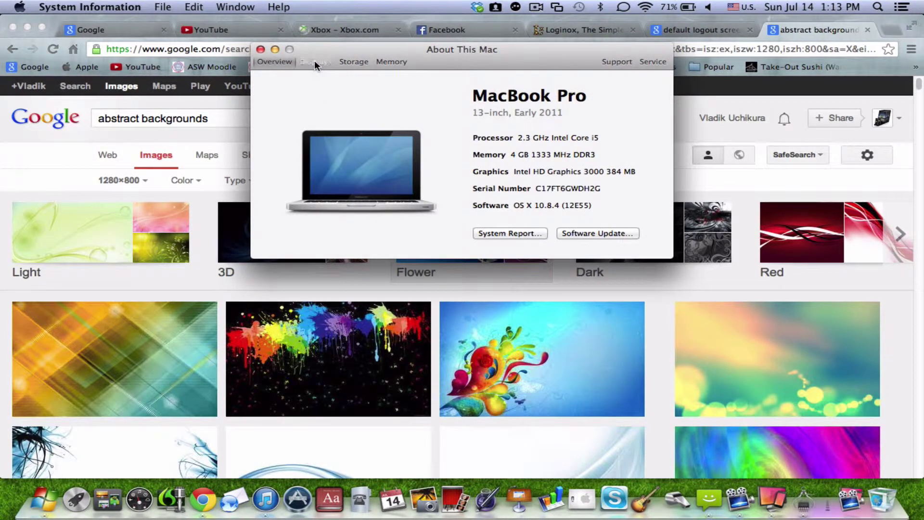
left_click(316, 62)
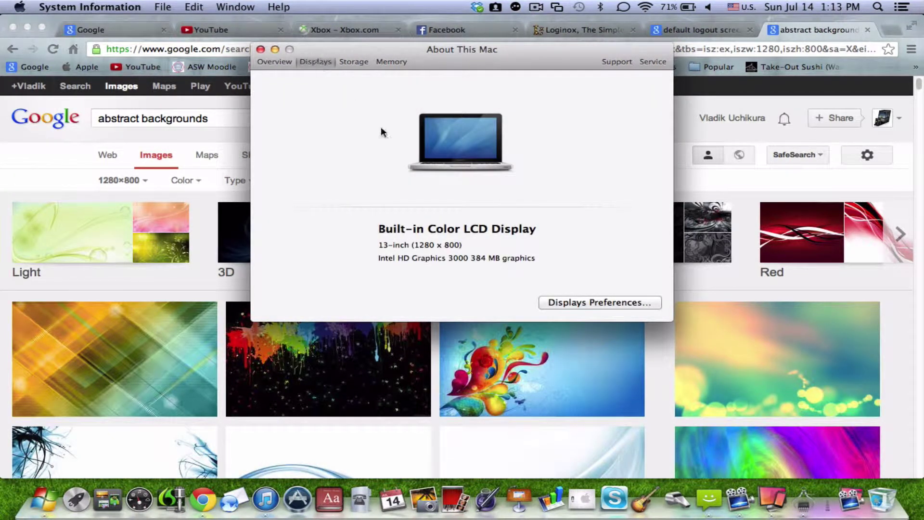
left_click_drag(412, 245, 462, 245)
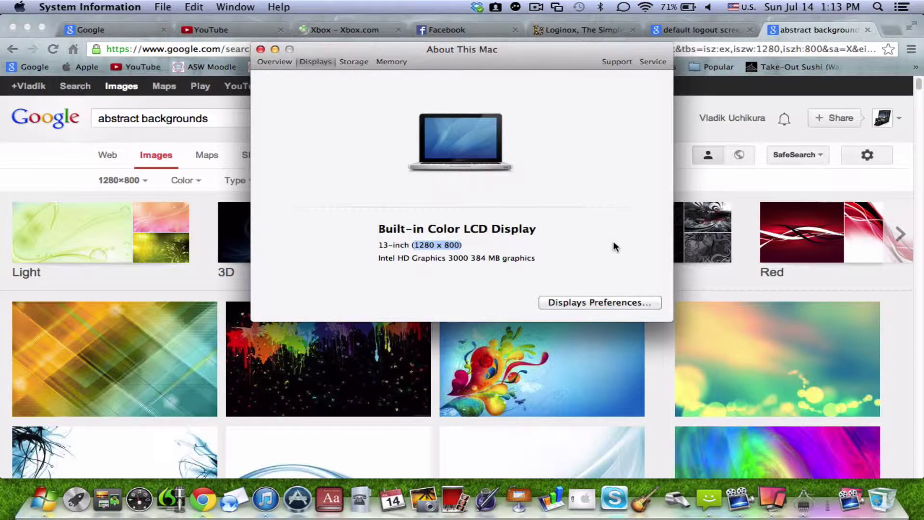
left_click(261, 48)
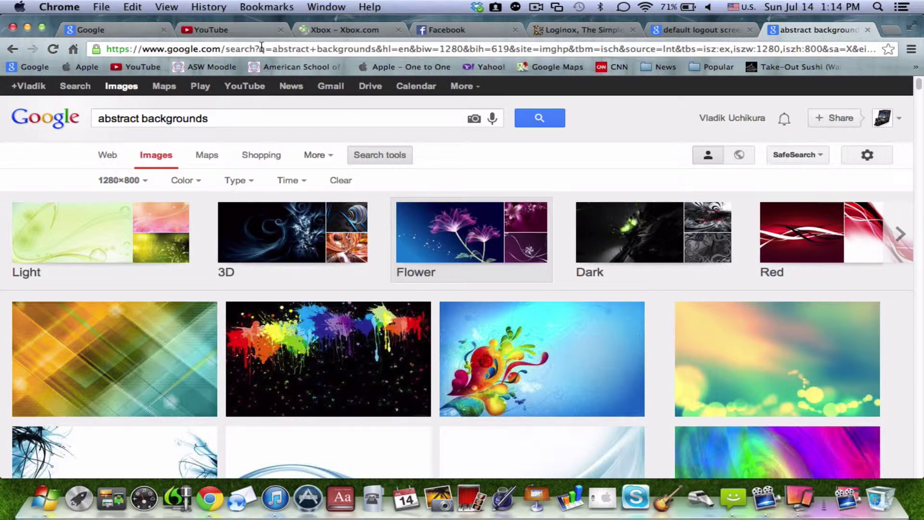
scroll(584, 255, "down", 5)
scroll(549, 316, "up", 3)
scroll(549, 315, "down", 3)
scroll(550, 315, "down", 8)
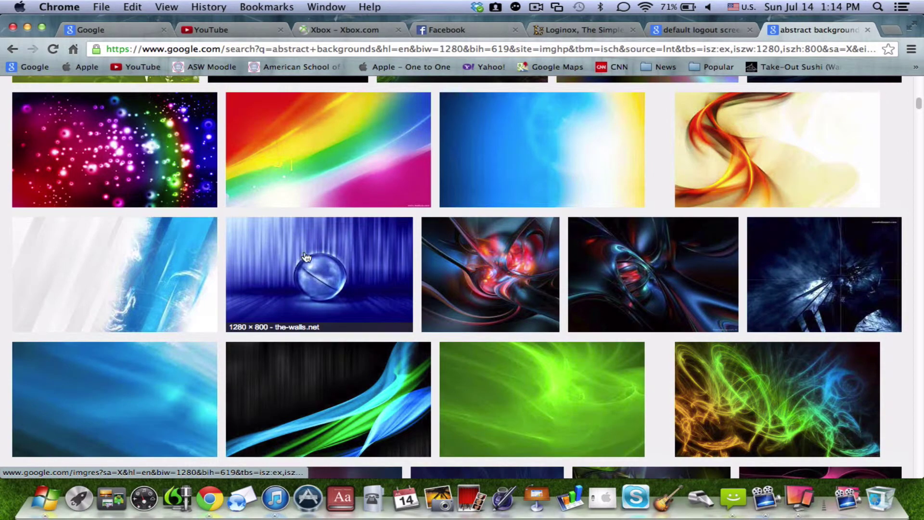
left_click(309, 268)
left_click(717, 260)
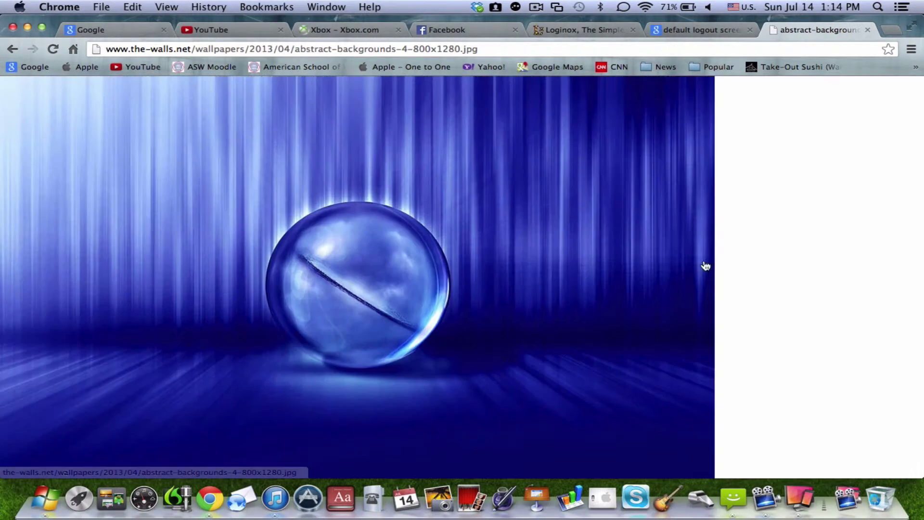
right_click(448, 261)
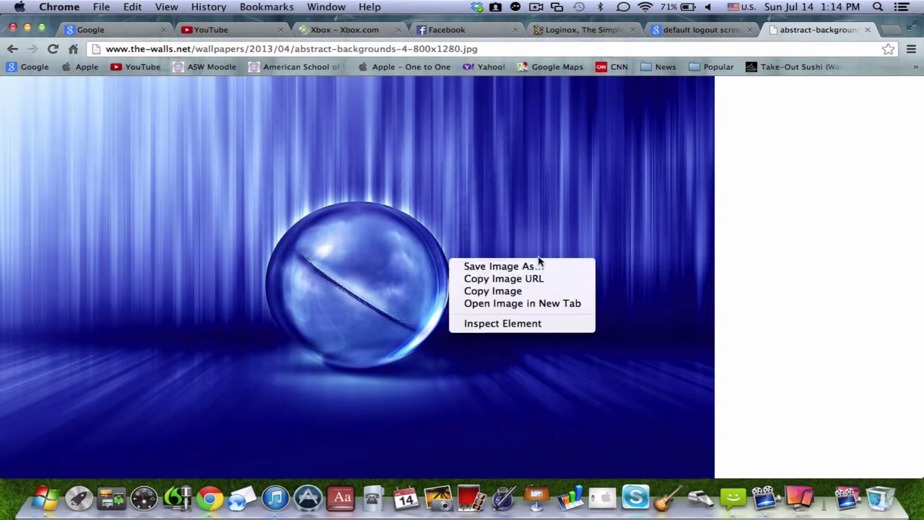
left_click(268, 158)
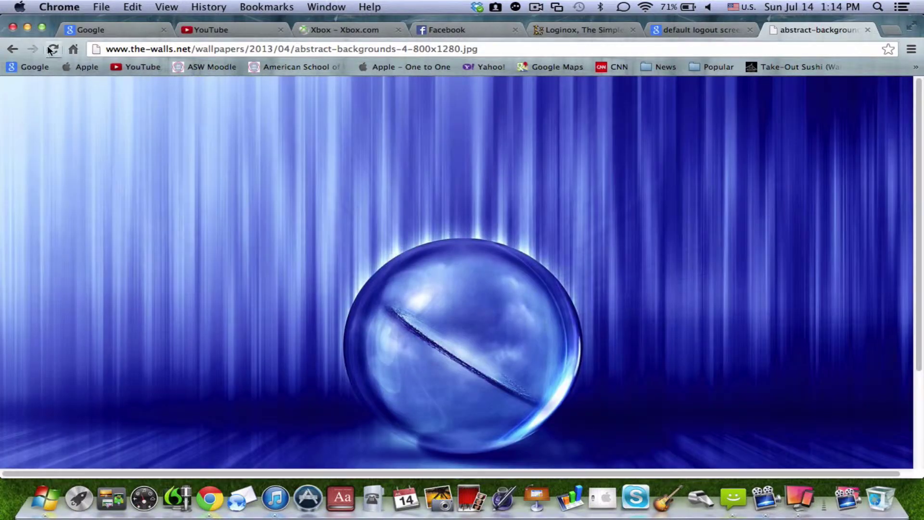
left_click(12, 48)
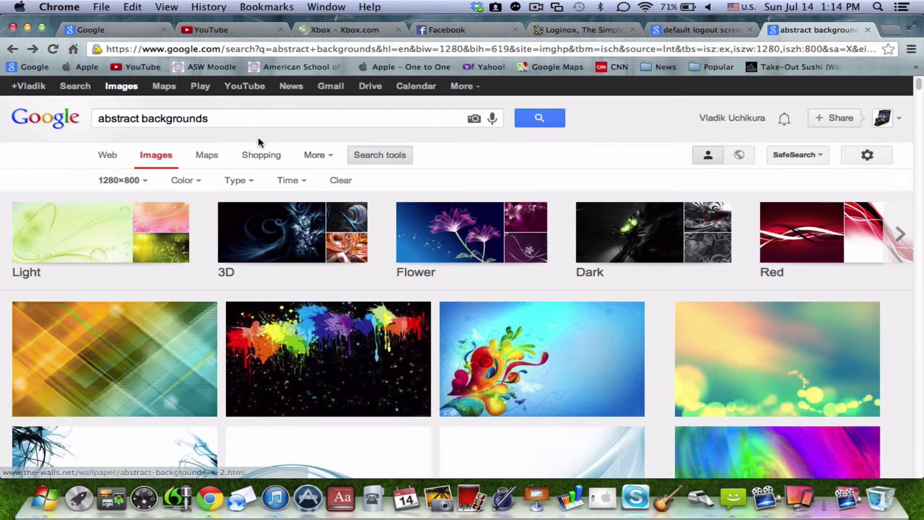
Step: Search images for 'android logo' and reset the size filter to Any size
triple_click(219, 119)
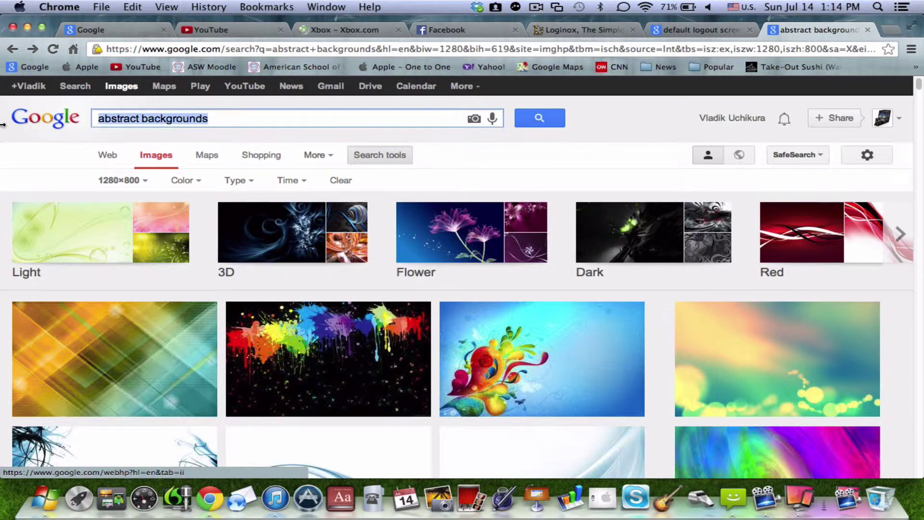
type("and")
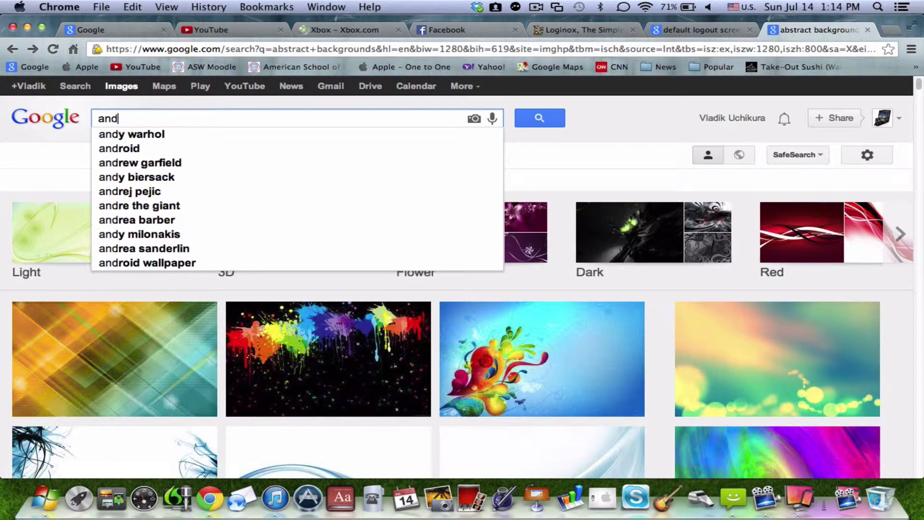
type("r")
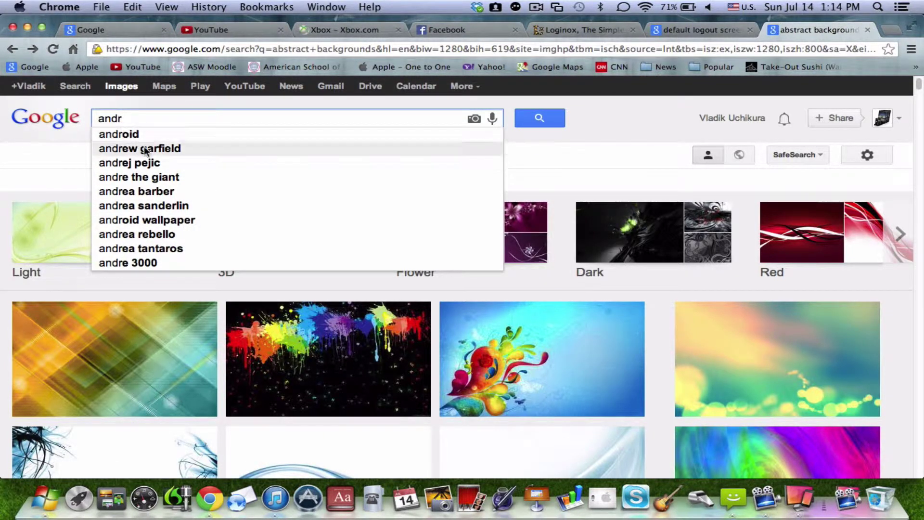
type("oid ")
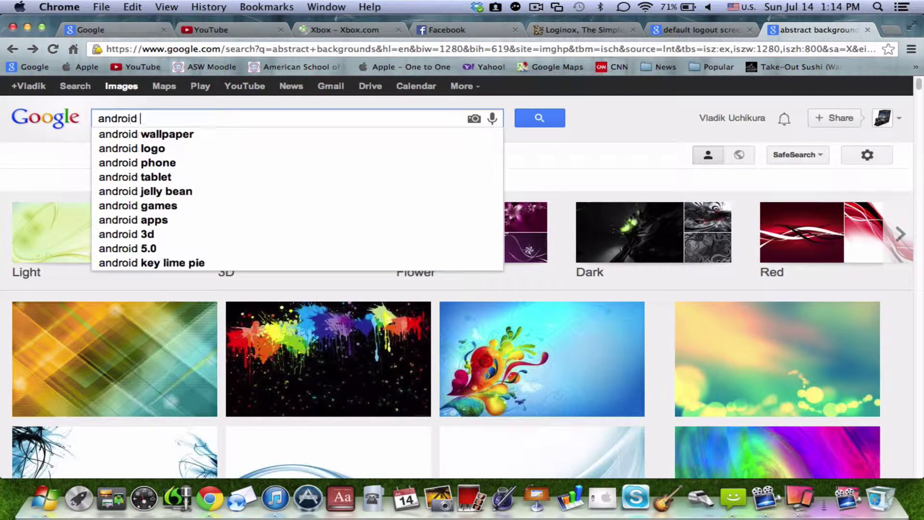
type("lo")
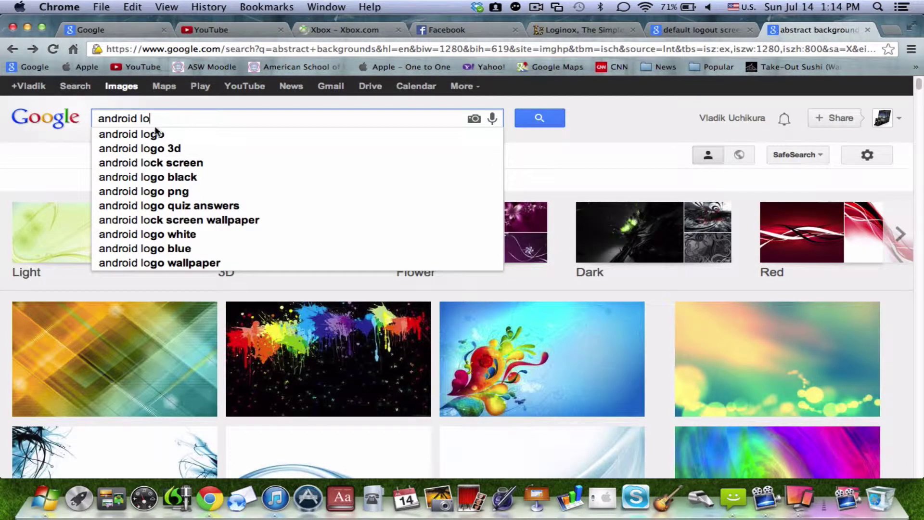
left_click(143, 134)
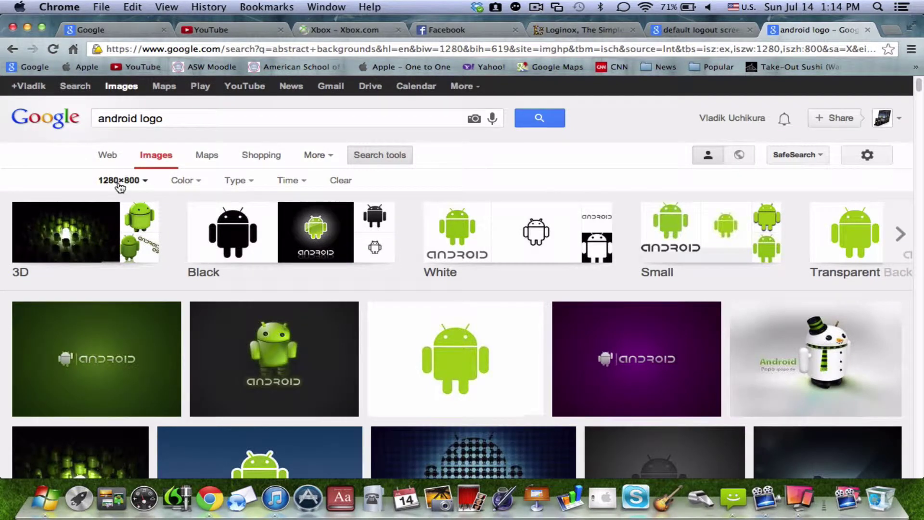
left_click(118, 185)
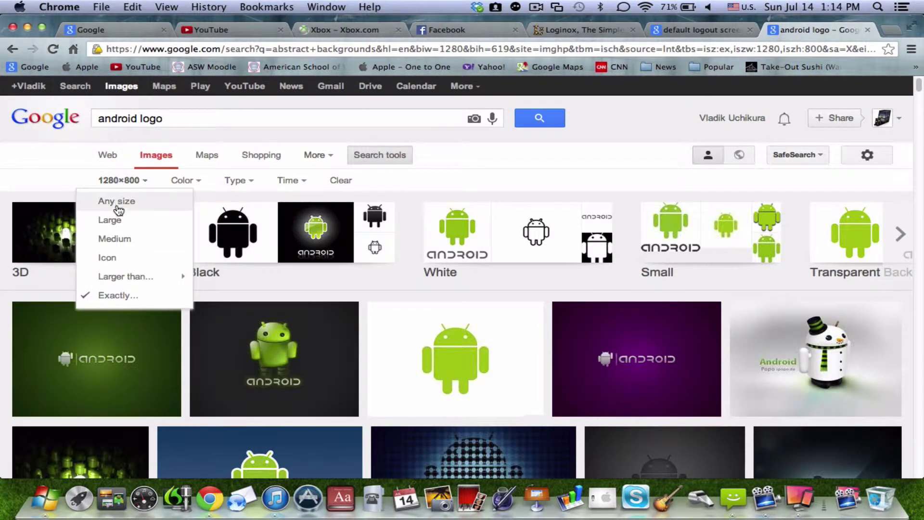
left_click(112, 204)
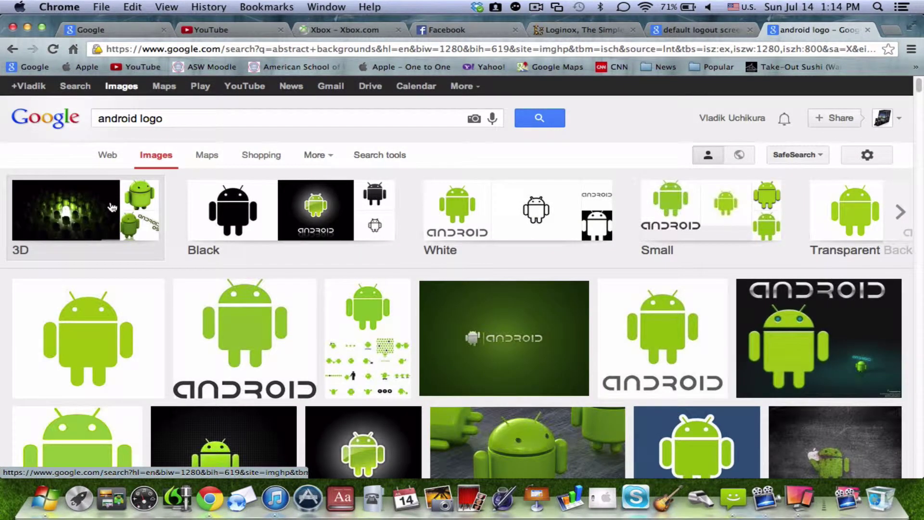
Step: Preview green Android logo results, including the plain one on white, then return to the Google tab
scroll(331, 260, "down", 5)
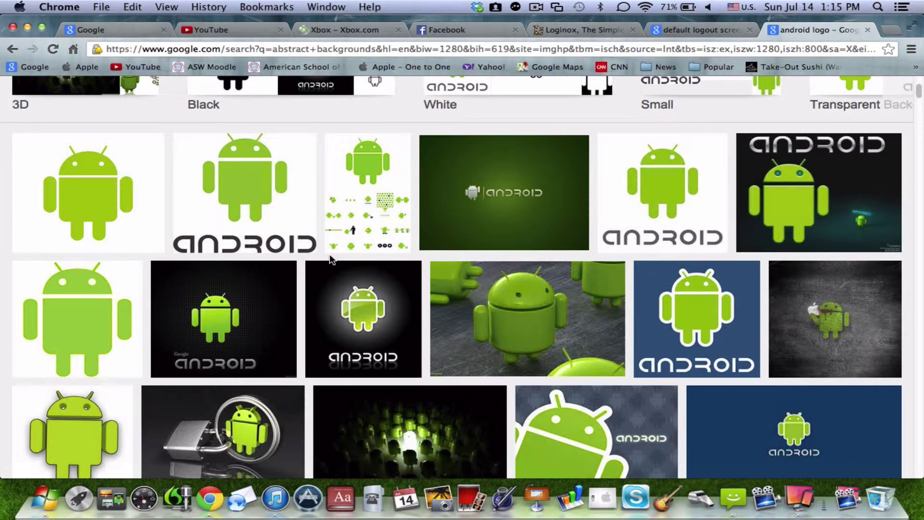
scroll(331, 260, "down", 10)
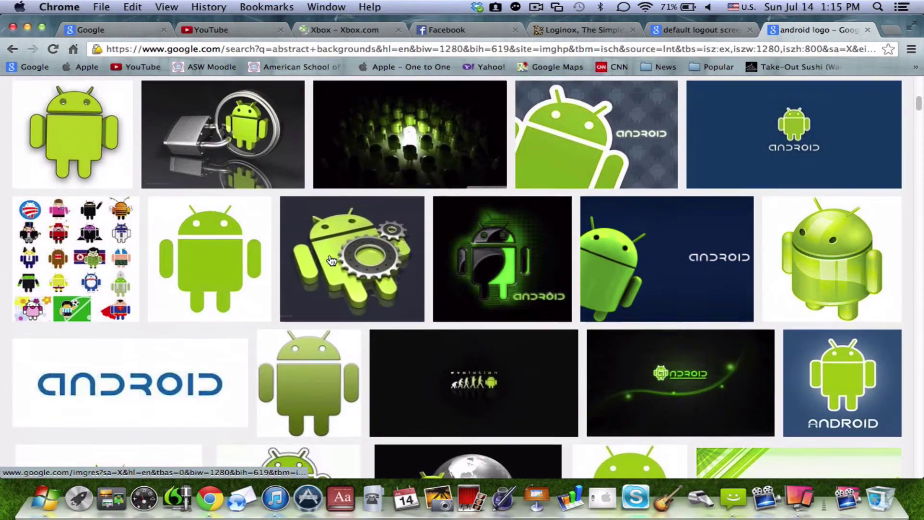
left_click(222, 250)
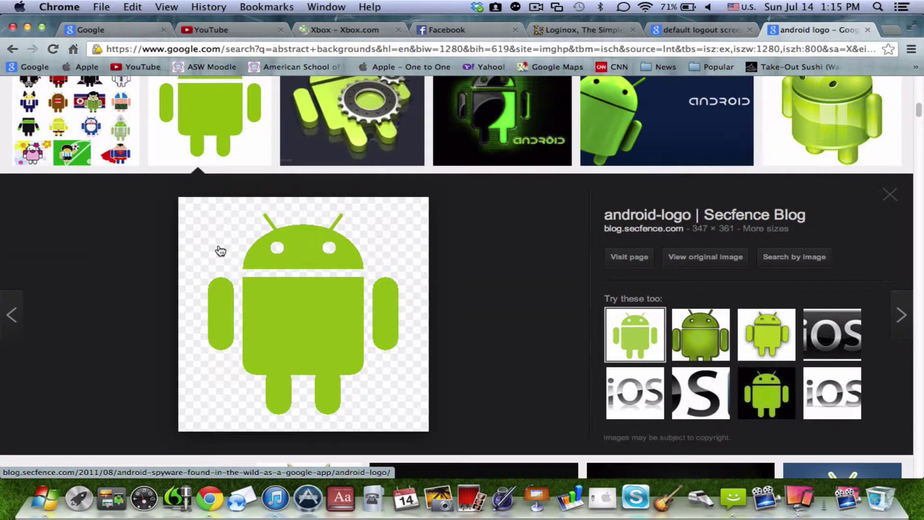
scroll(221, 251, "up", 3)
scroll(220, 251, "up", 4)
scroll(220, 251, "up", 4)
left_click(94, 203)
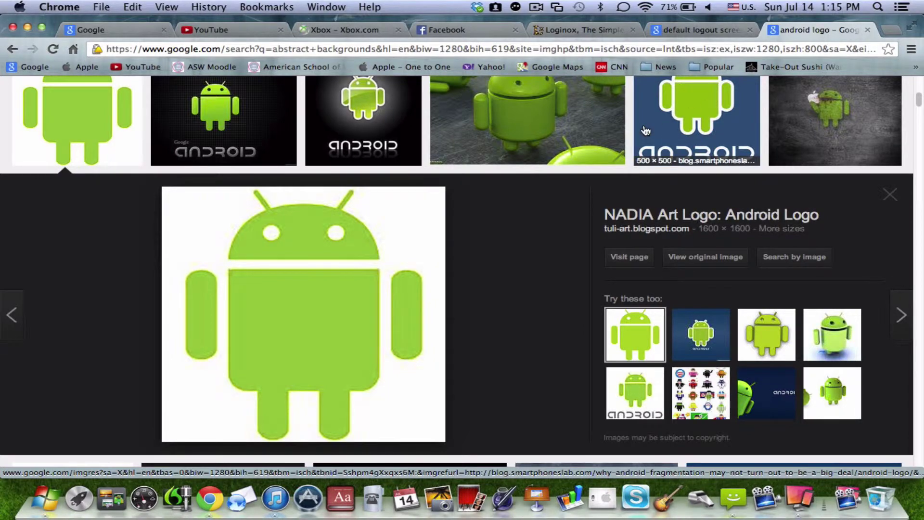
scroll(643, 123, "up", 10)
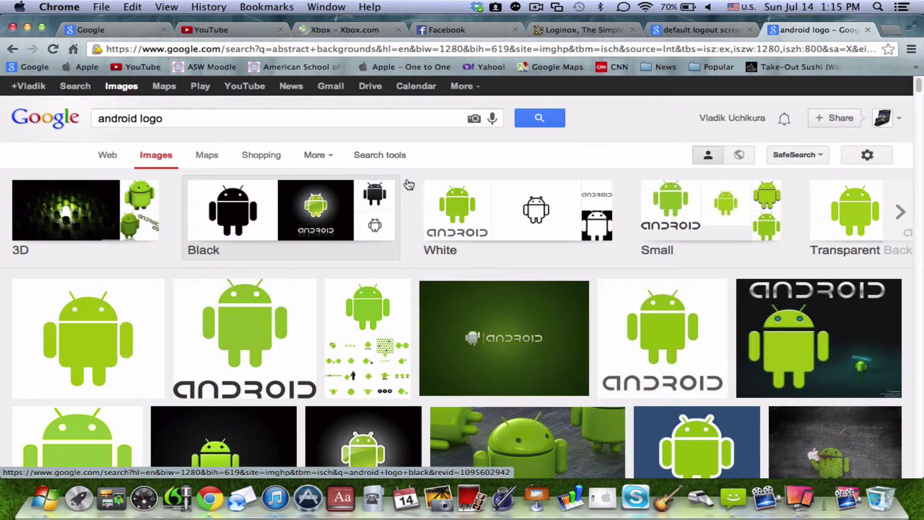
left_click(127, 28)
Step: Move the three images from Cool Pics & Logos onto the desktop and close the folder
key("super+h")
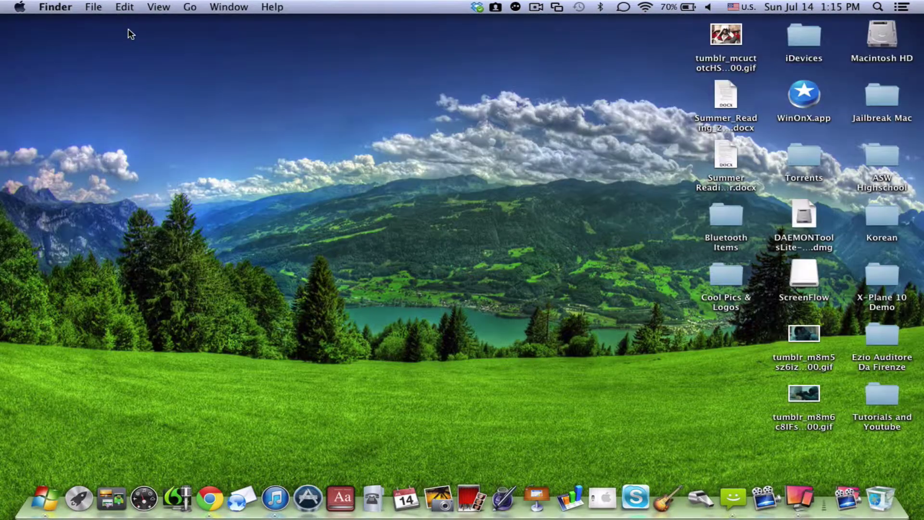
double_click(723, 267)
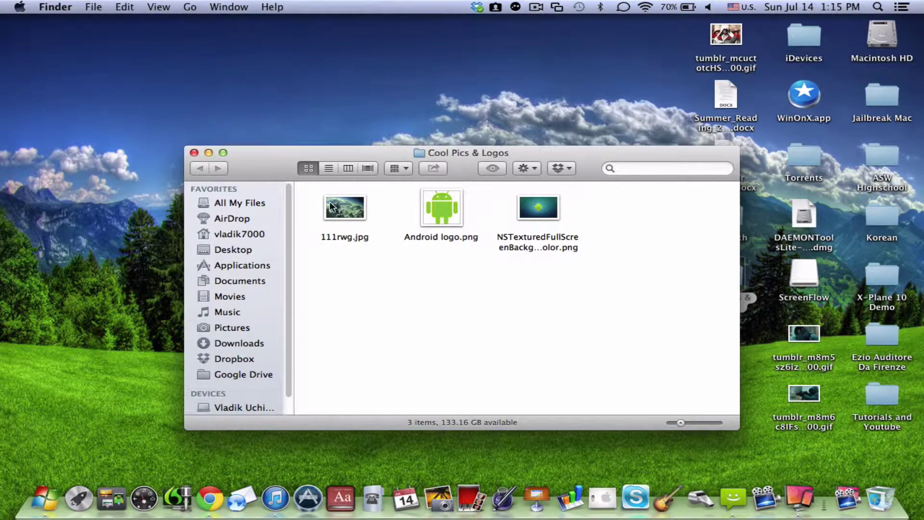
left_click(327, 205)
left_click(538, 208, "shift")
left_click_drag(541, 213, 405, 88)
left_click(194, 152)
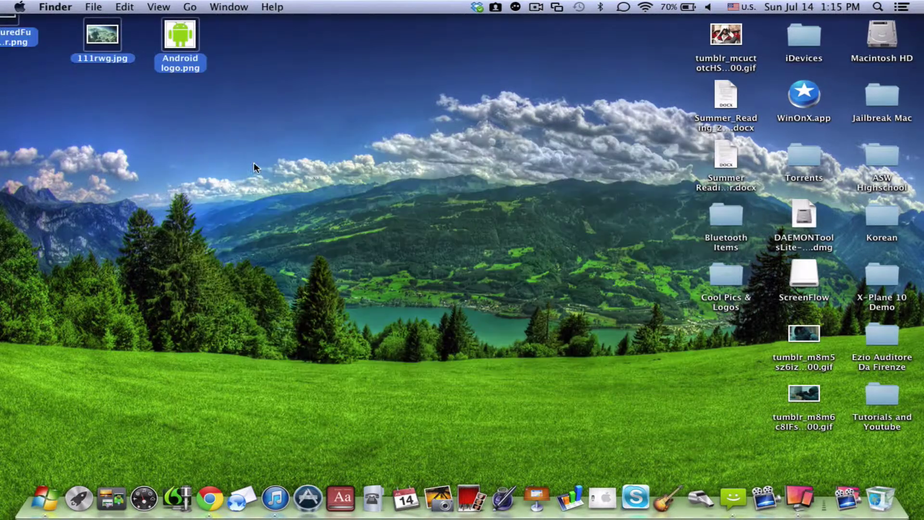
Step: Line the three desktop images up together in a row near the top
left_click(313, 171)
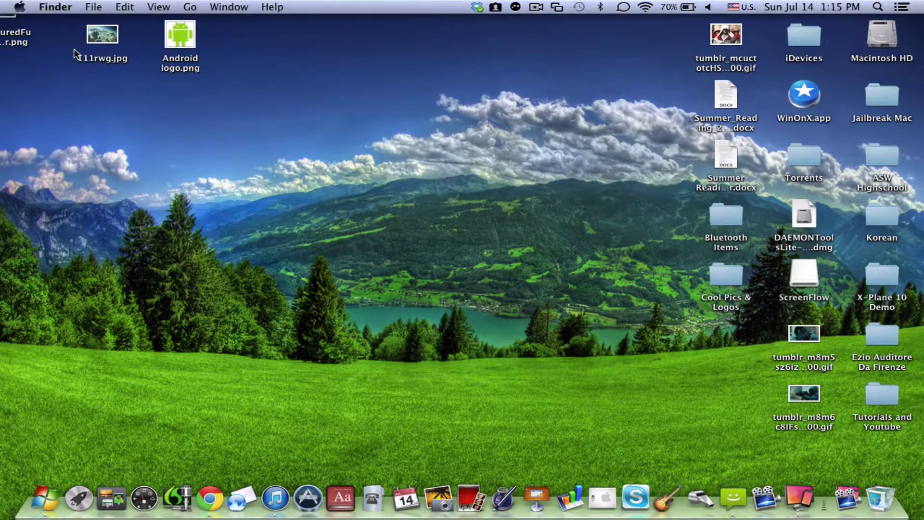
left_click_drag(29, 39, 324, 74)
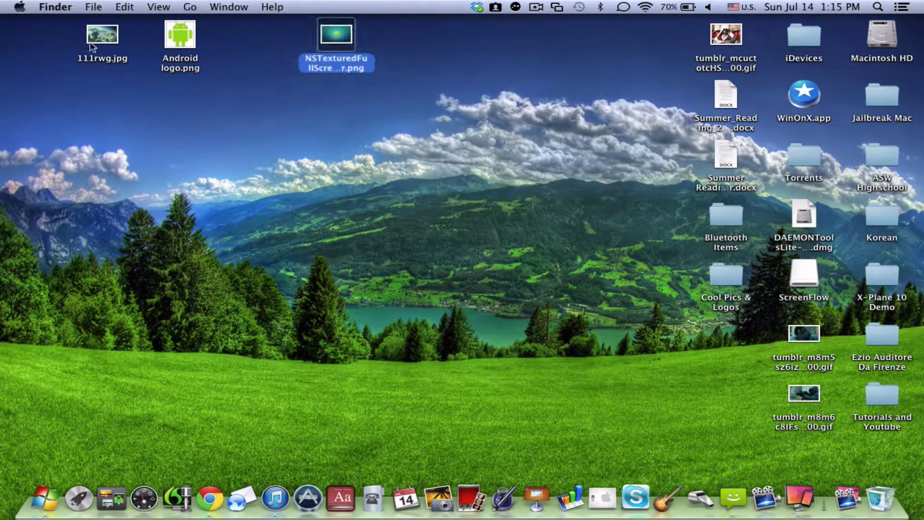
left_click_drag(65, 27, 398, 33)
left_click_drag(336, 38, 673, 85)
left_click(526, 217)
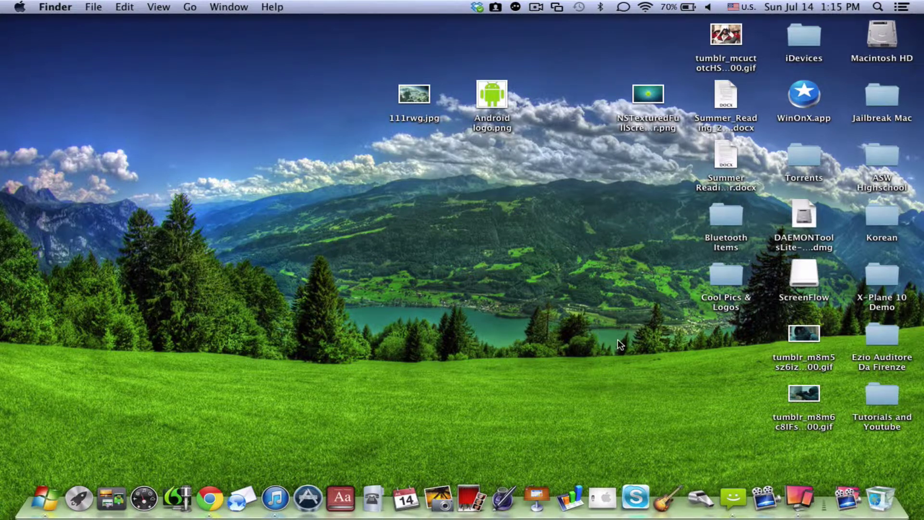
Step: Launch Loginox through a Spotlight search for 'log' and move its window lower and left
key("super+space")
type("lo")
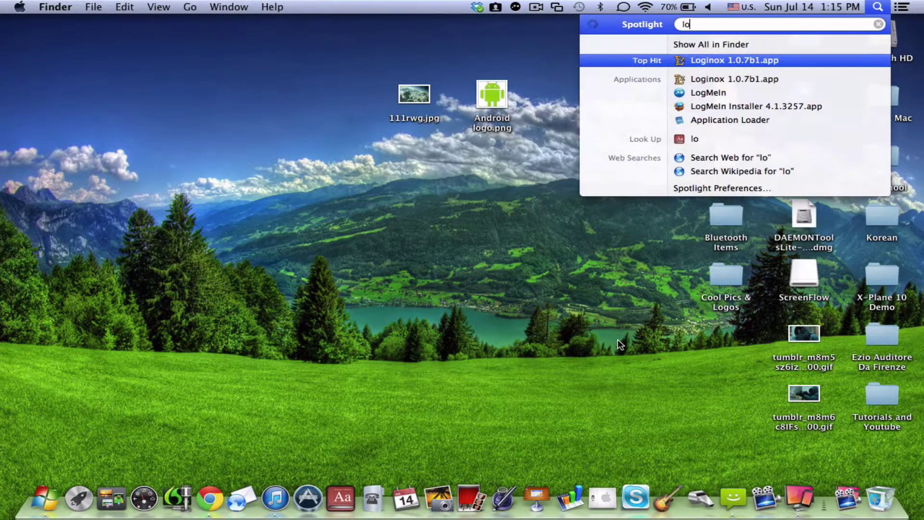
type("g")
key("Return")
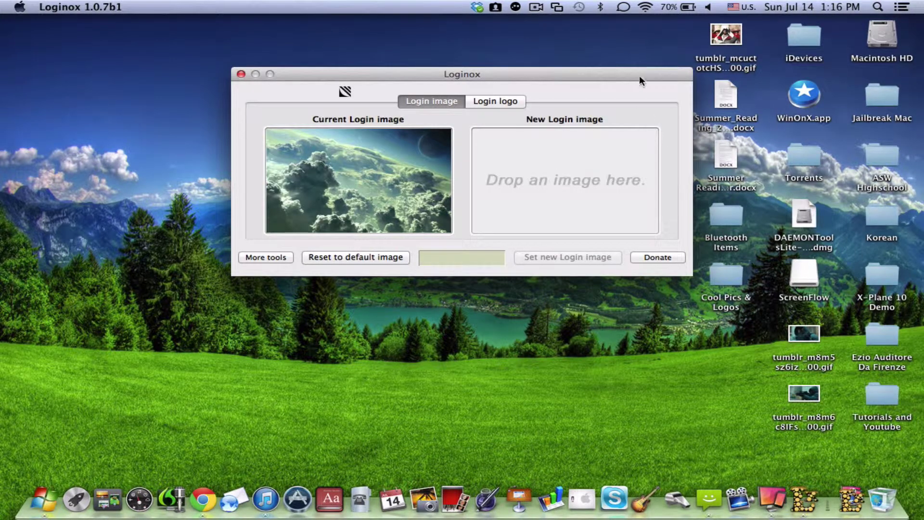
mouse_move(645, 77)
left_mouse_down()
mouse_move(605, 111)
mouse_move(602, 129)
left_mouse_up()
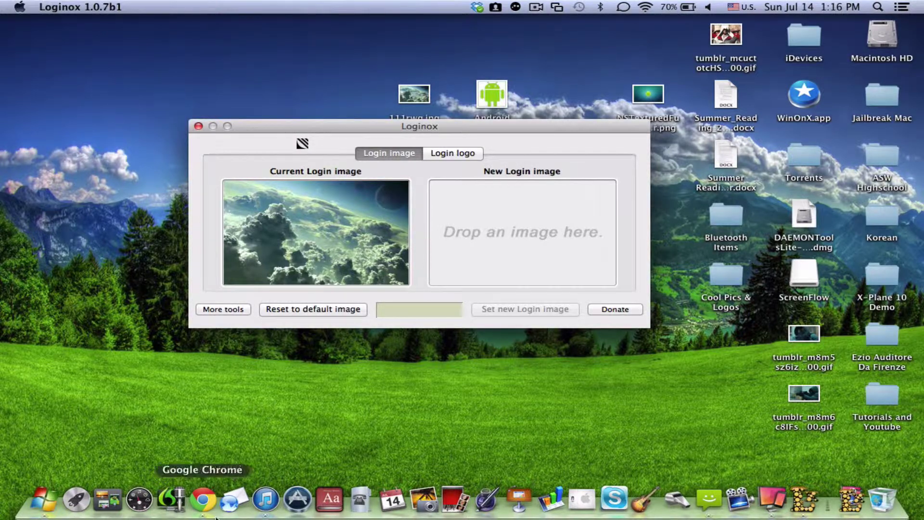
left_click(203, 499)
left_click(710, 31)
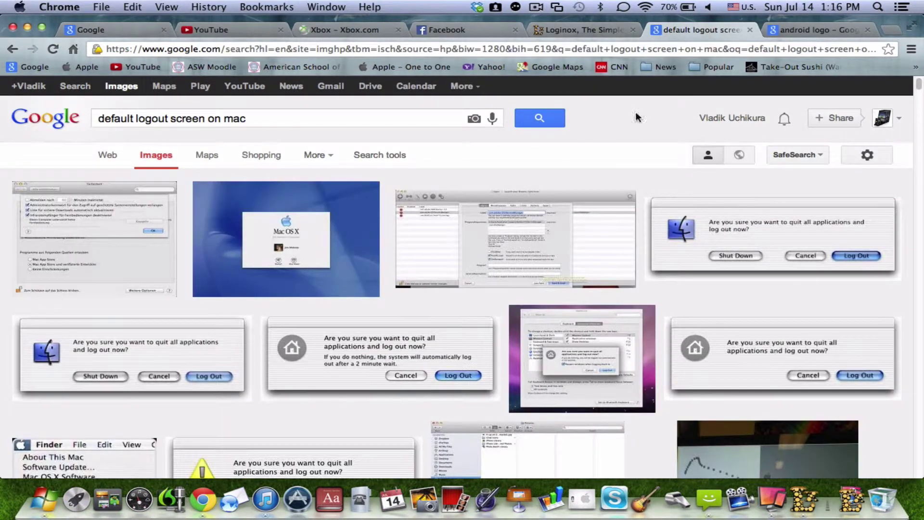
left_click(435, 289)
scroll(315, 348, "down", 5)
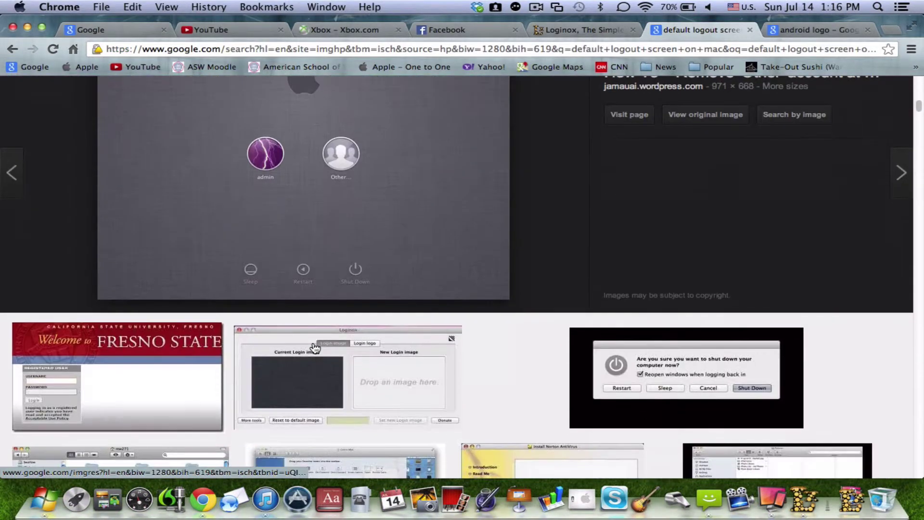
left_click(703, 120)
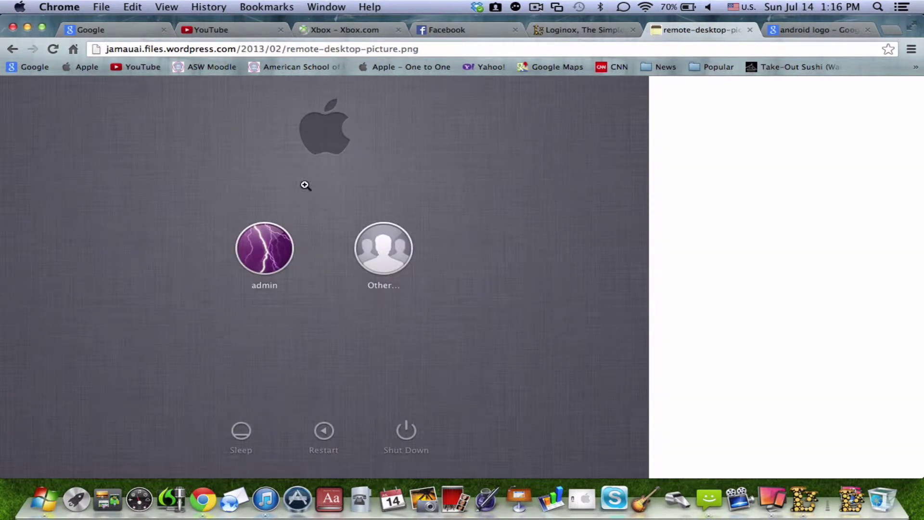
key("super+h")
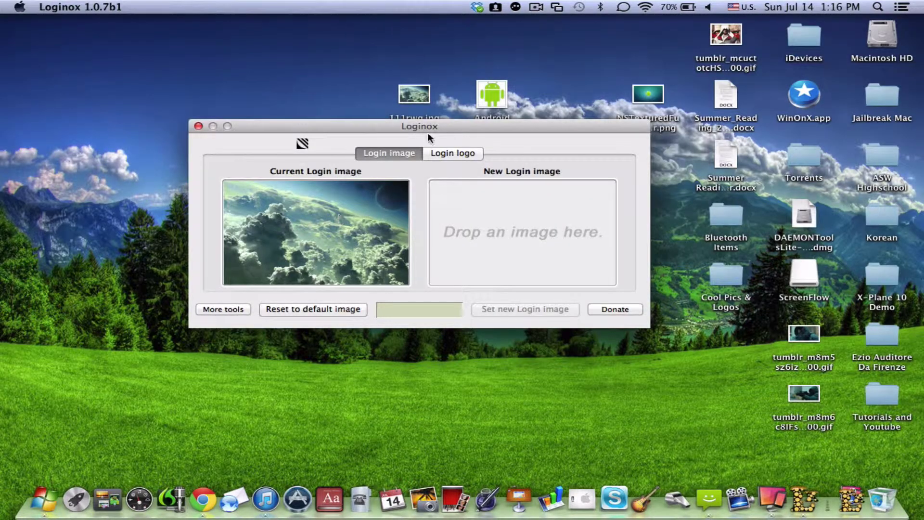
Step: Set the green Android logo on Loginox's Login logo tab, then quit Loginox
left_click(446, 153)
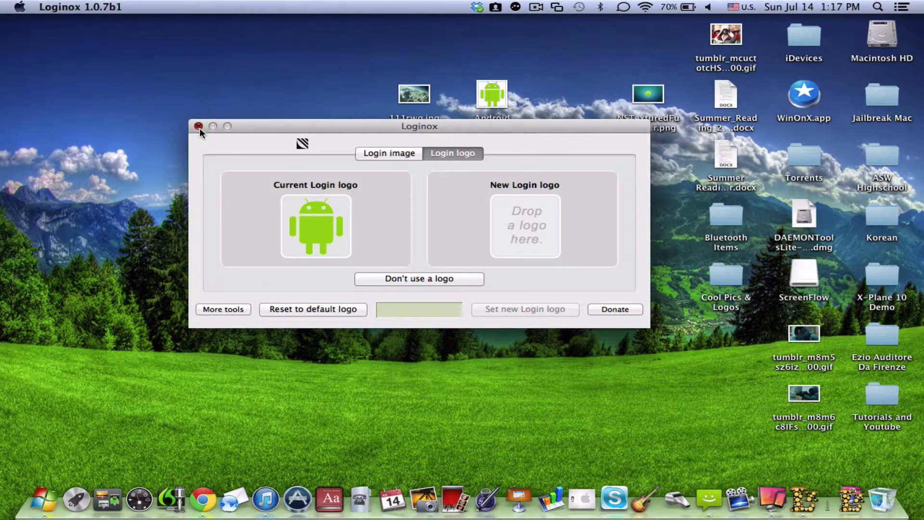
left_click(198, 126)
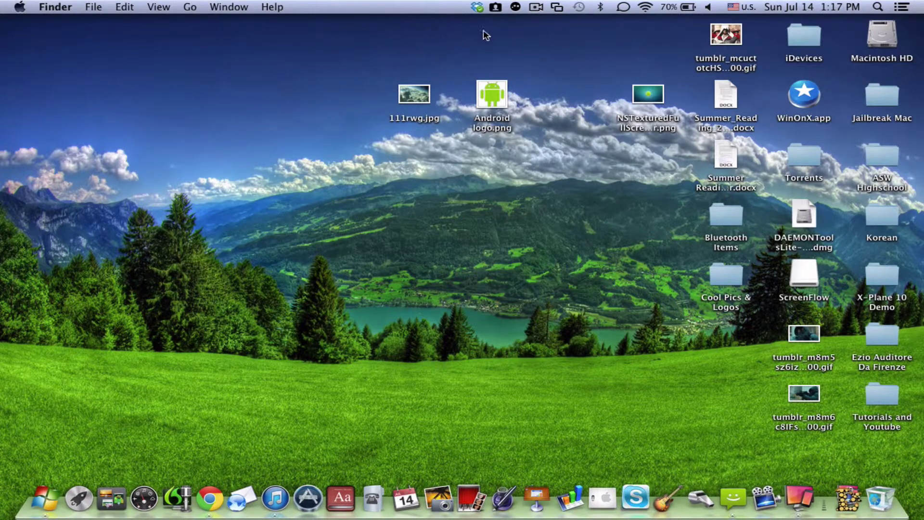